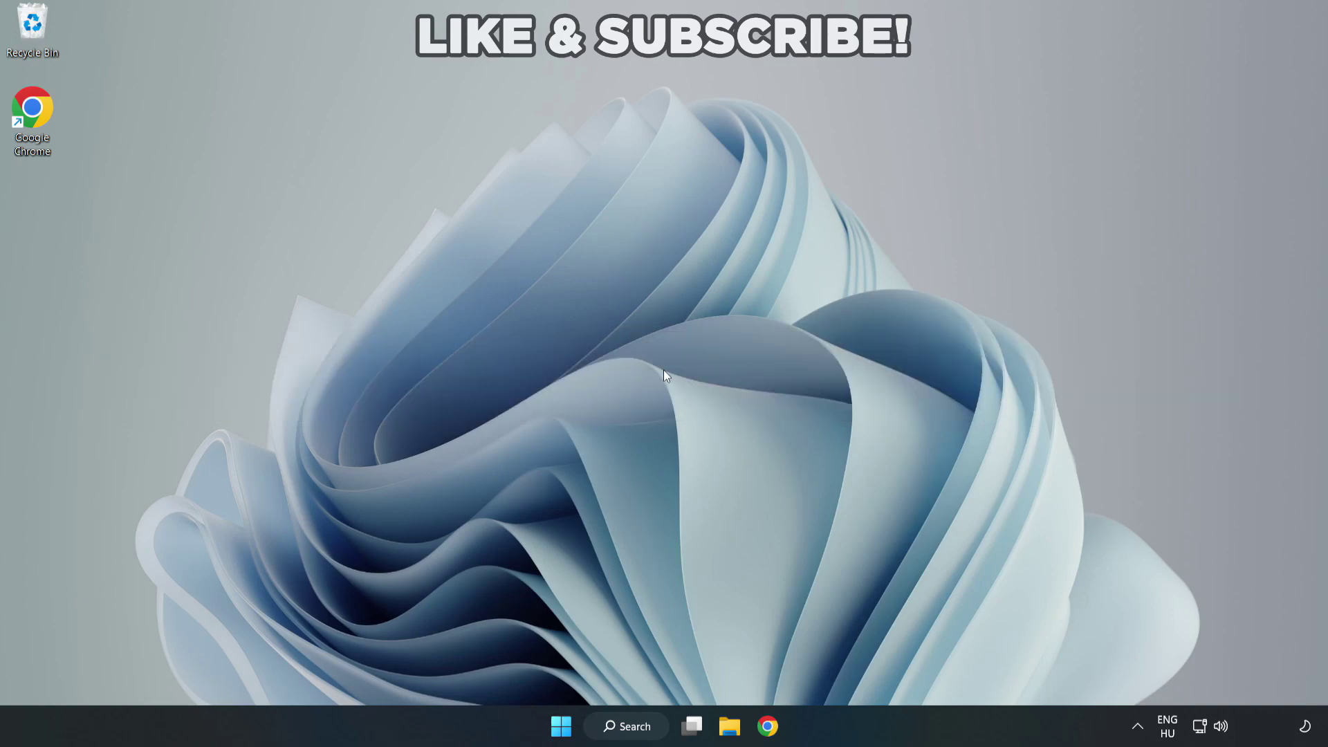
Search Windows for 'device manager' and launch Device Manager from the results
left_click(629, 726)
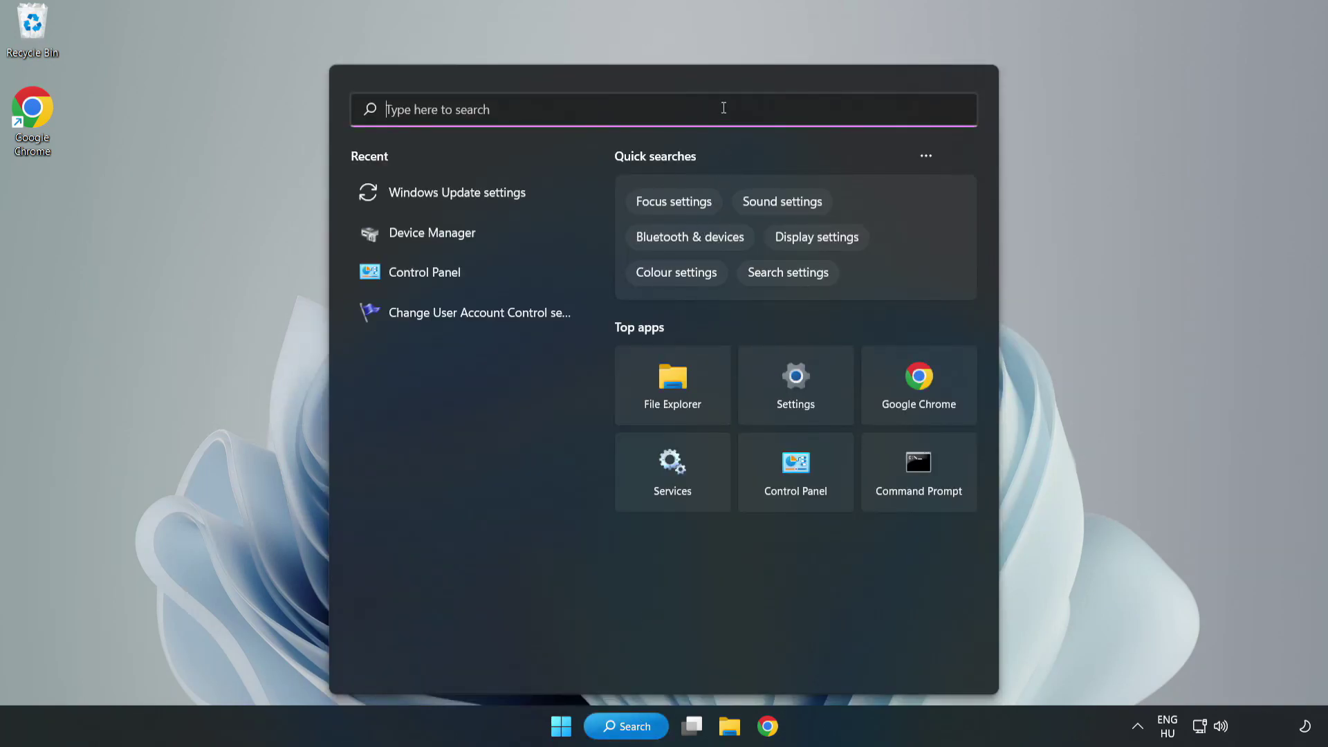
type("devic")
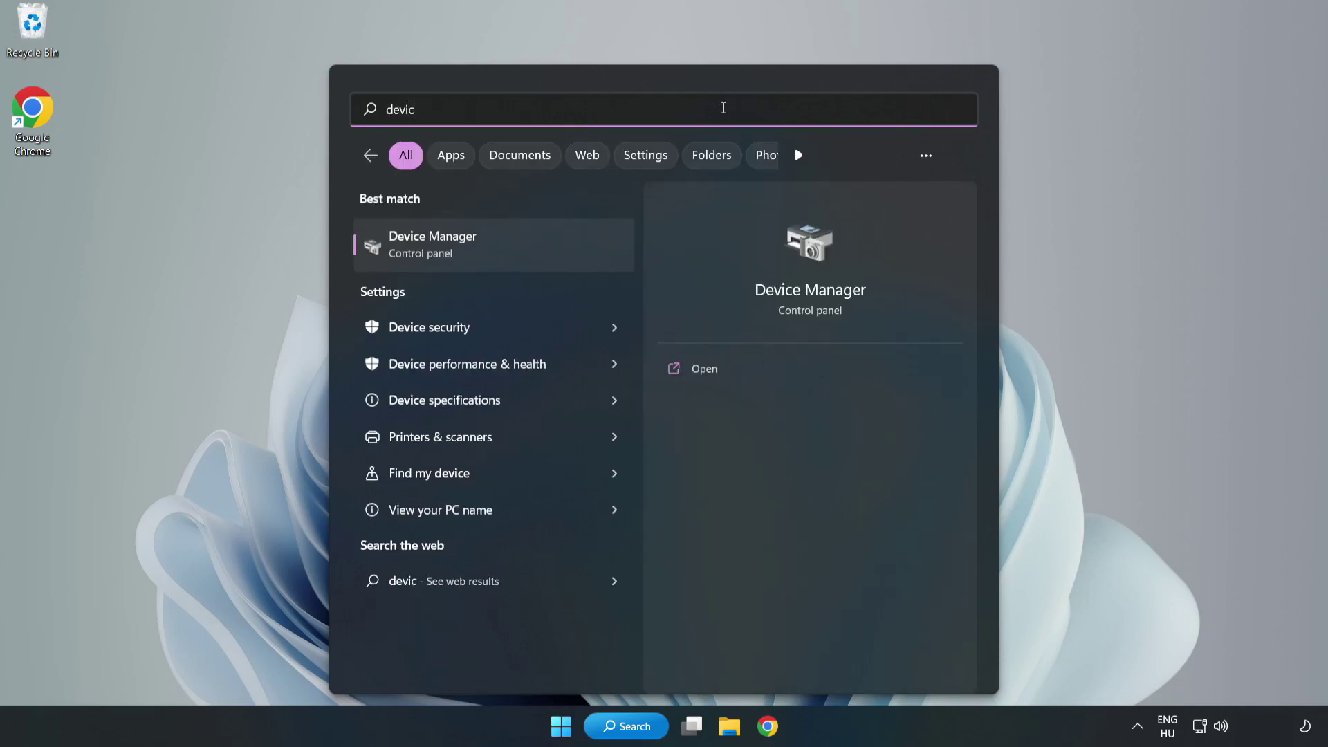
type("e manager")
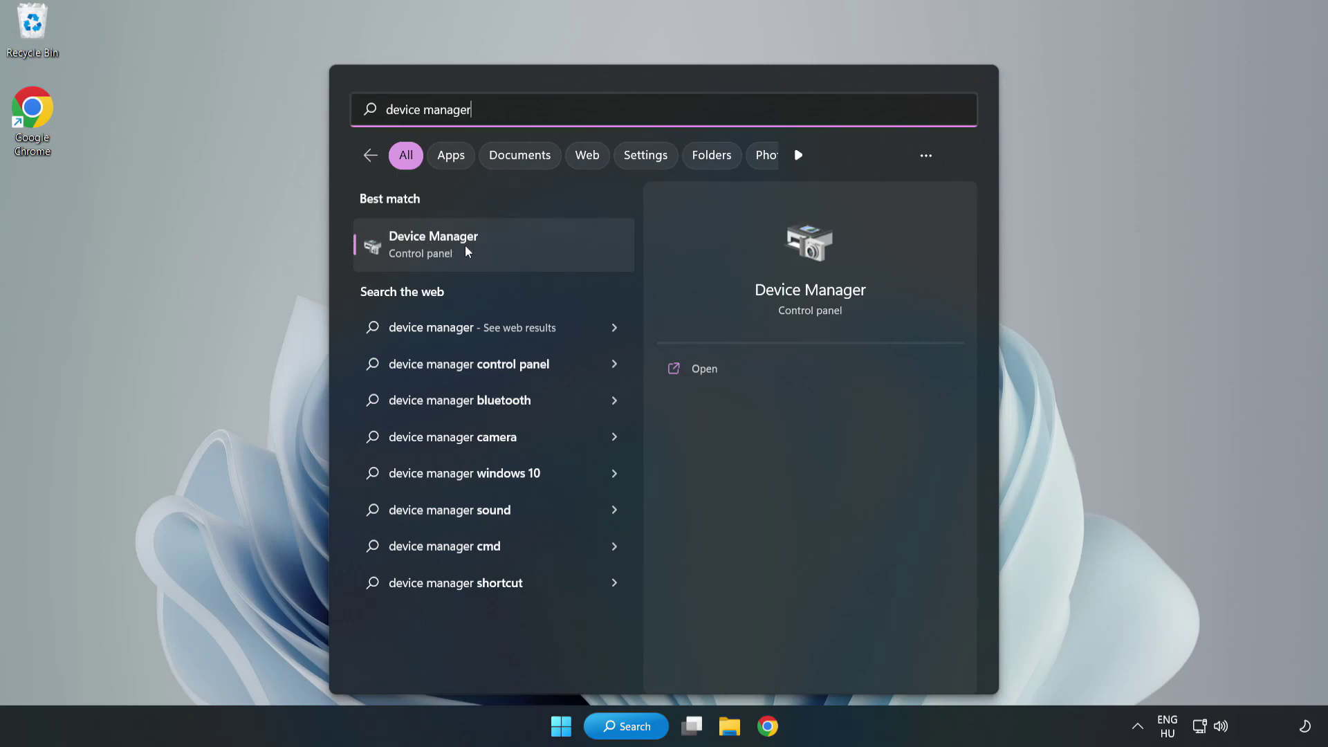
left_click(496, 256)
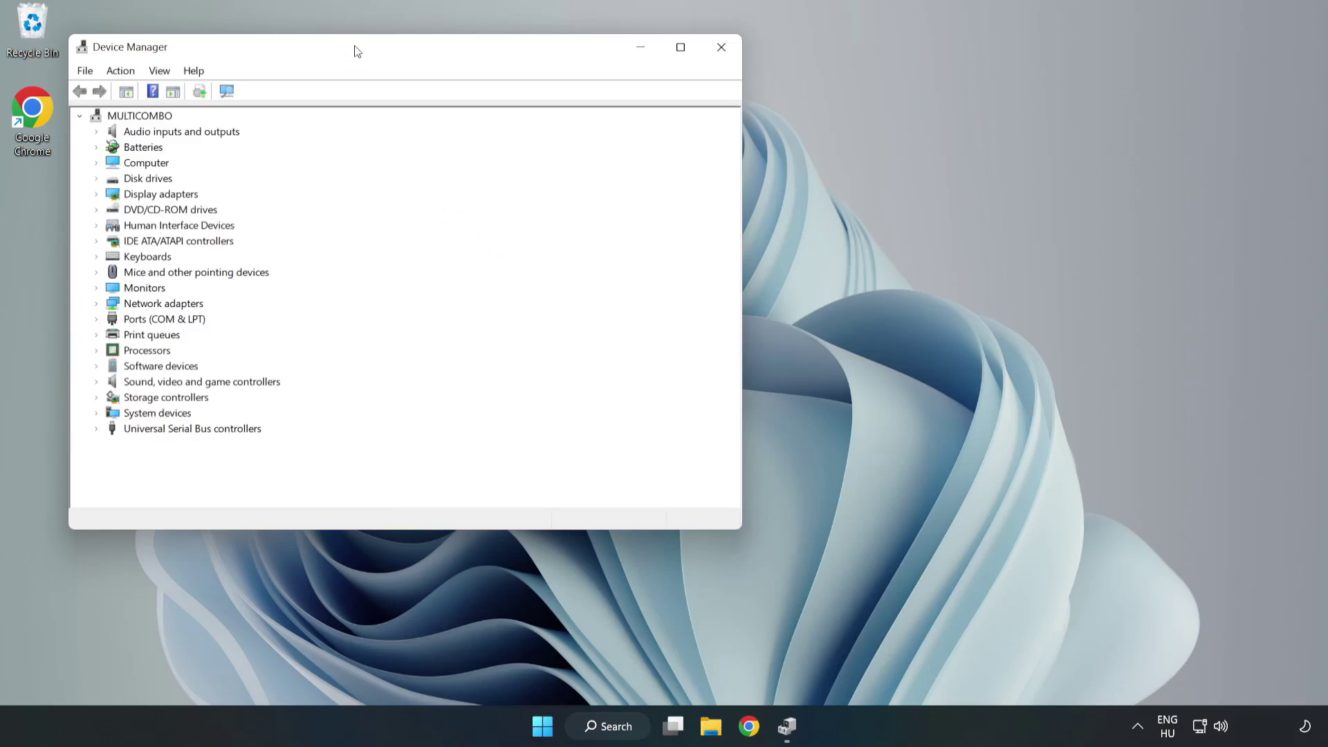
Automatically search for a newer VMware SVGA 3D display adapter driver; the best one is already installed
left_click_drag(353, 47, 592, 120)
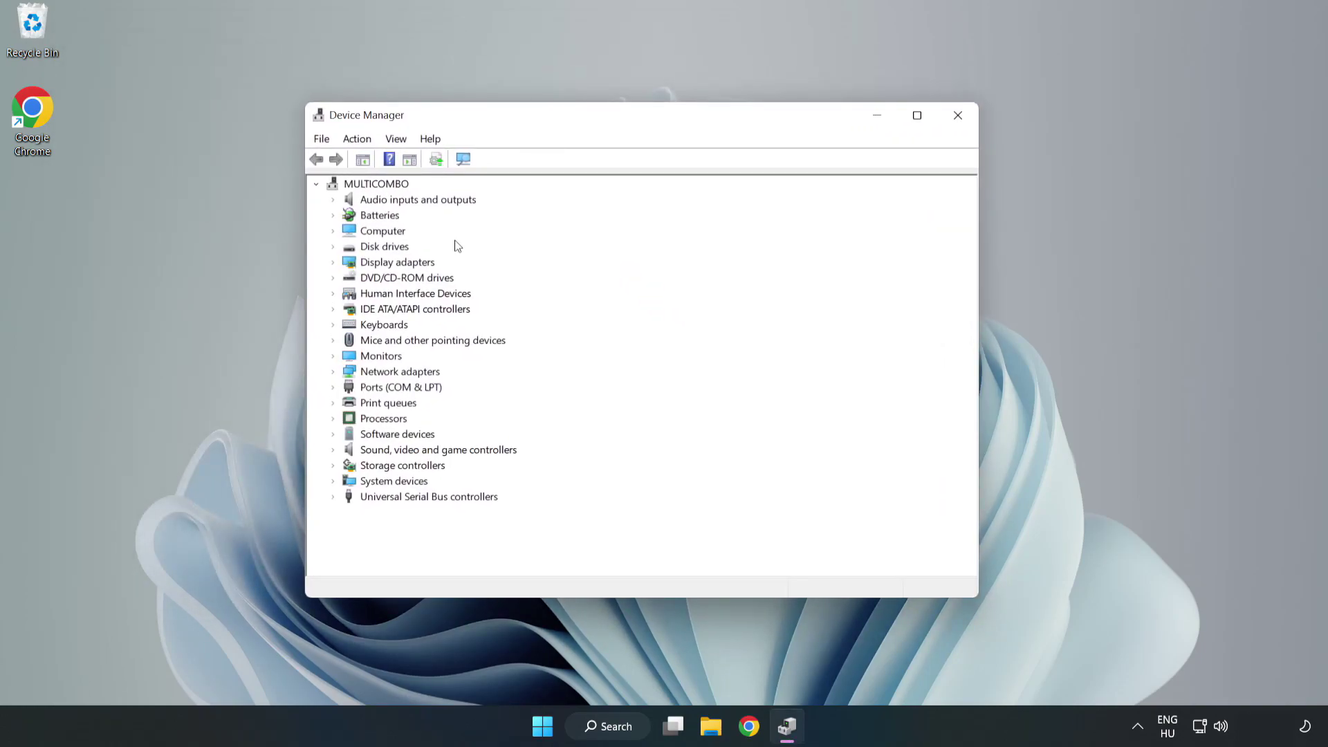
left_click(354, 265)
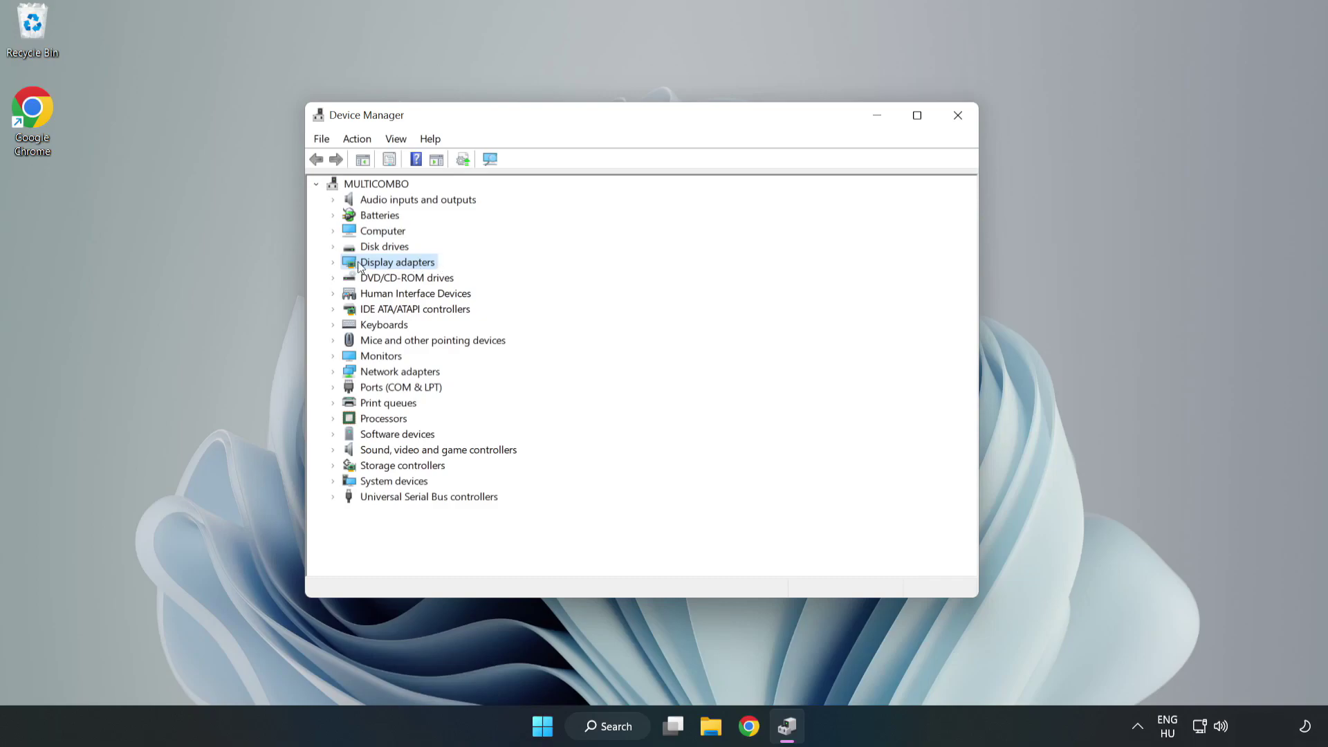
left_click(333, 264)
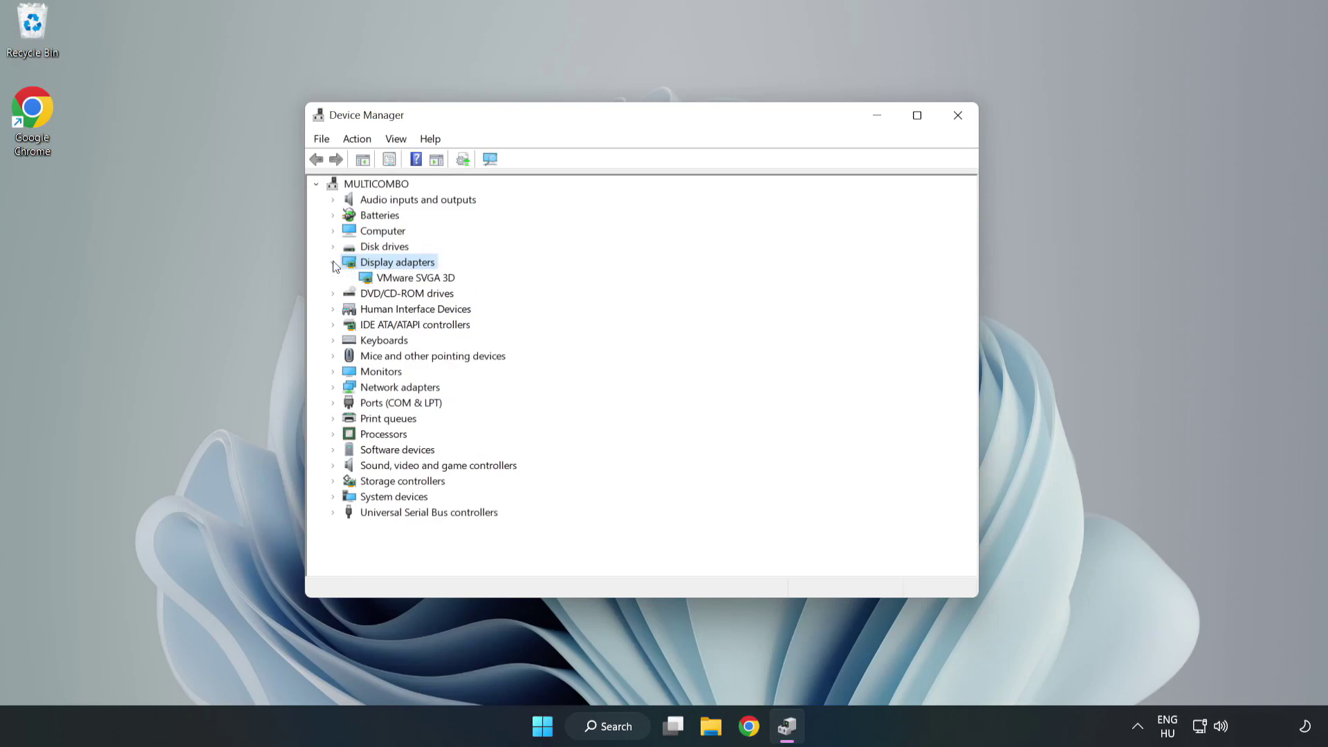
left_click(370, 278)
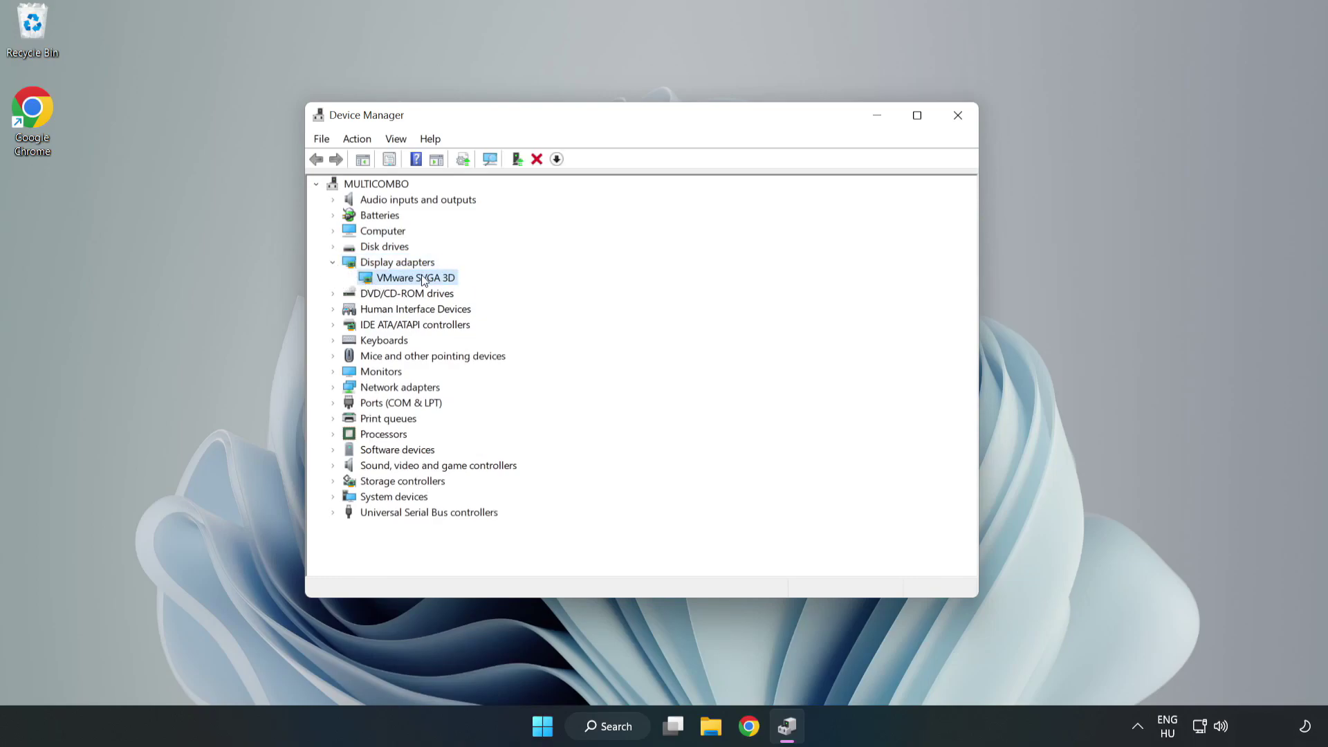
right_click(413, 282)
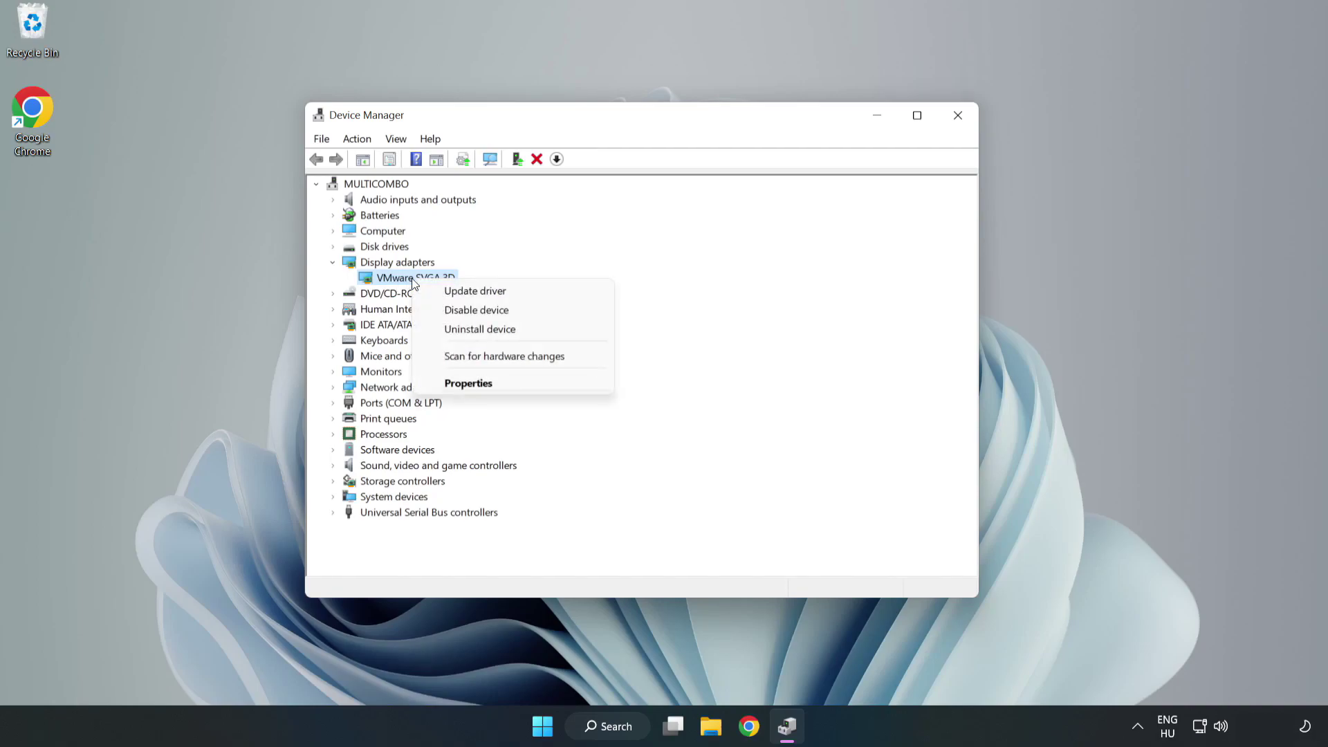
left_click(515, 296)
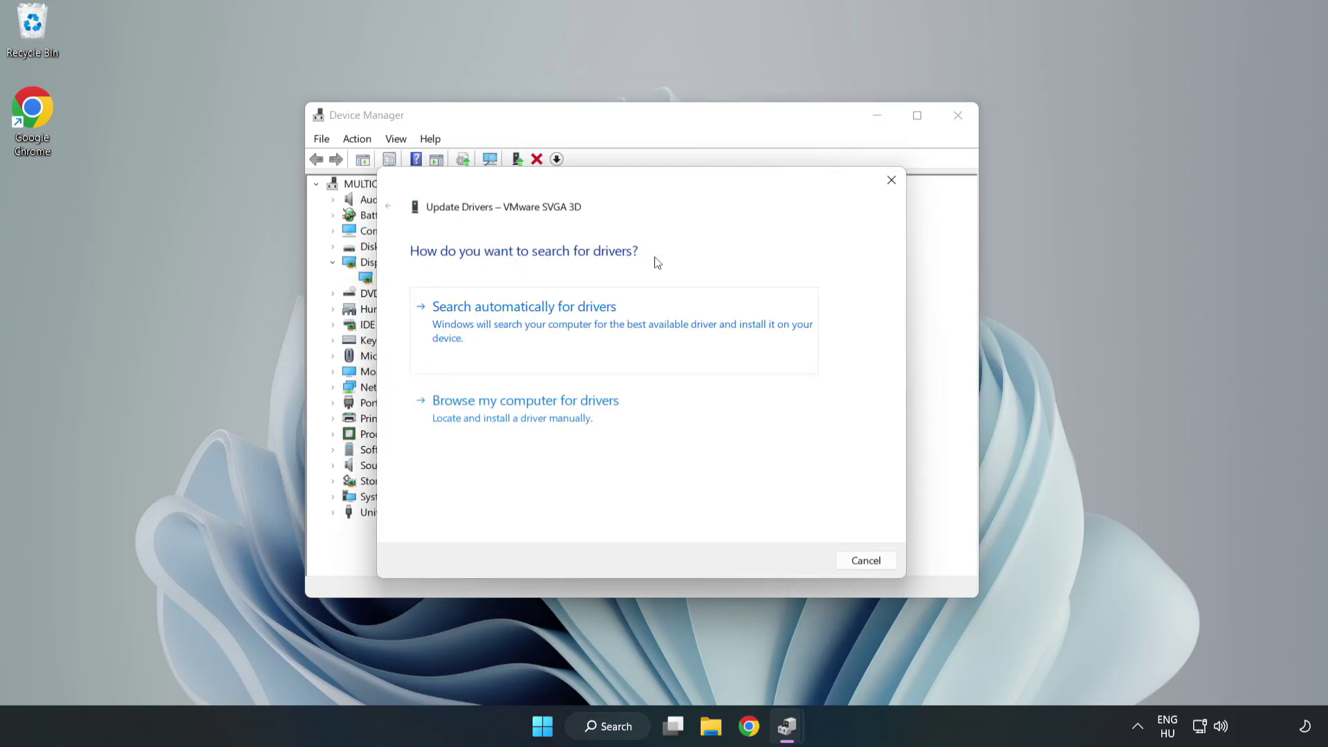
left_click(528, 324)
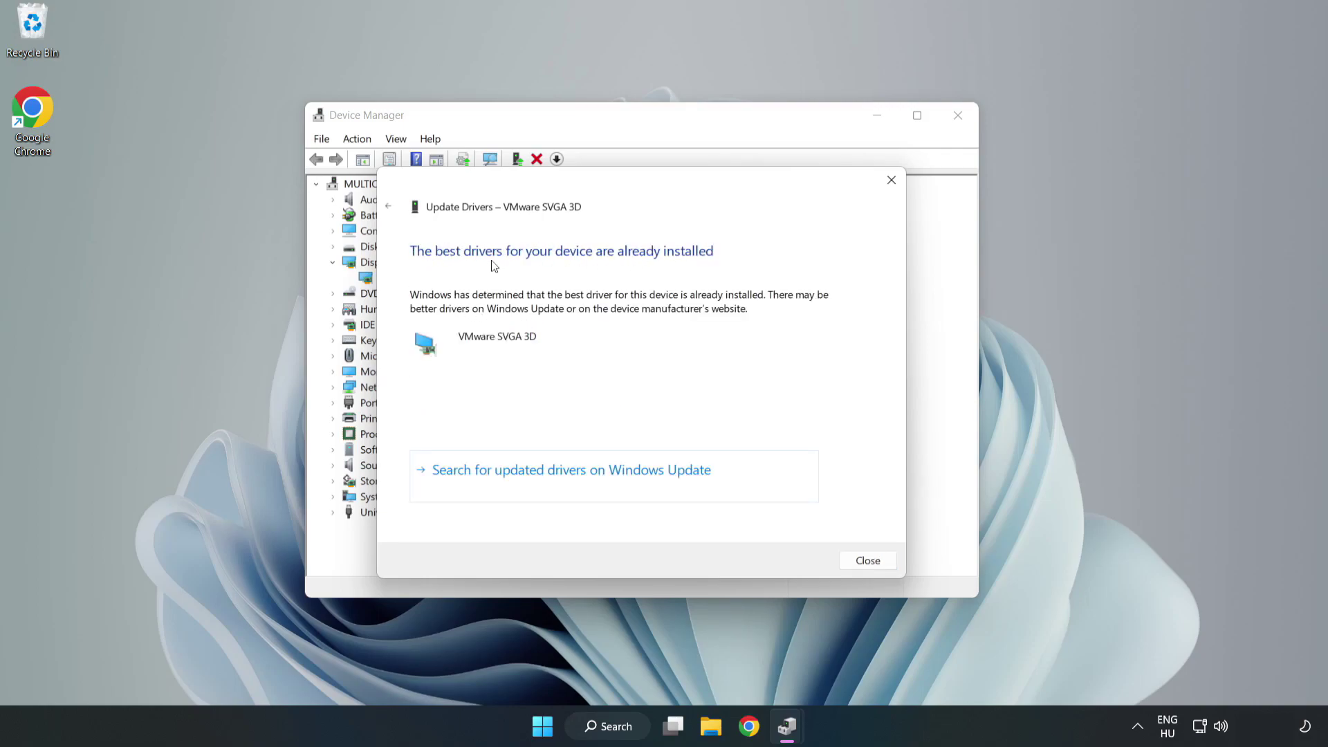
left_click(870, 561)
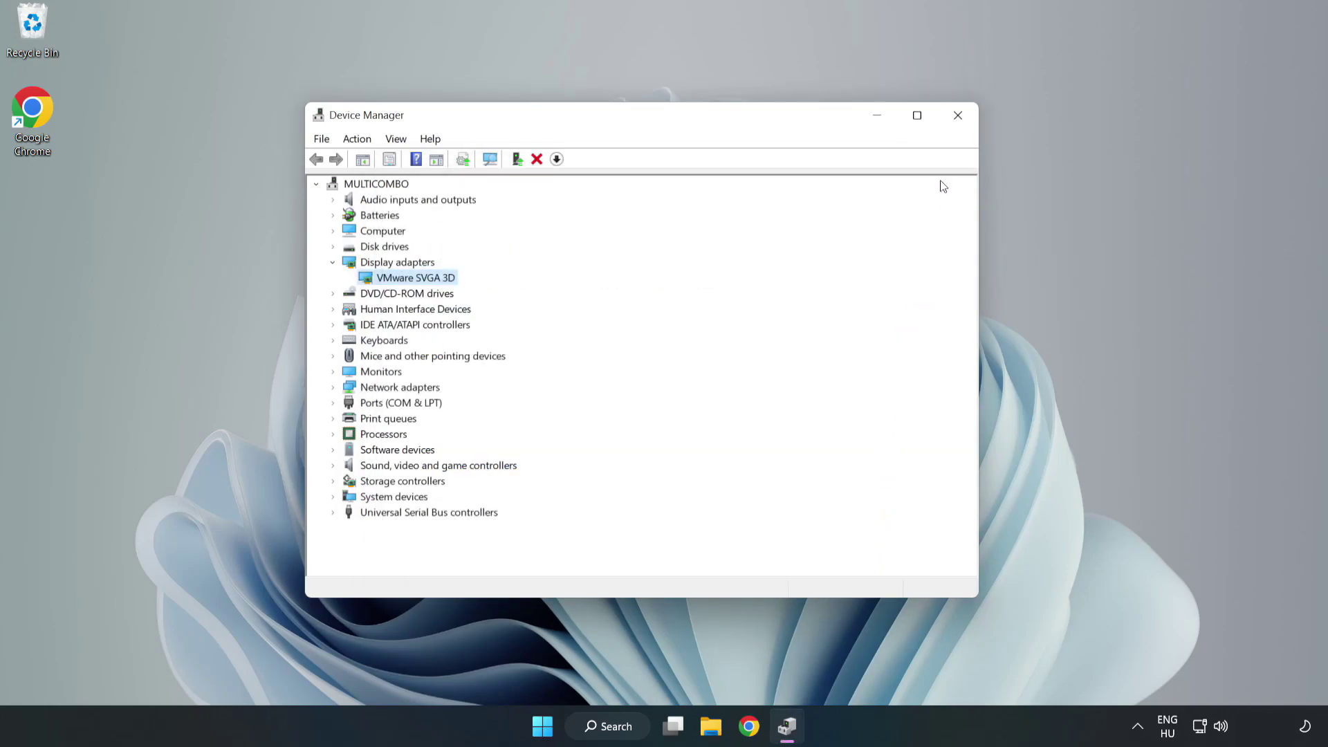
Close Device Manager and open Windows Update settings by searching 'updates'
left_click(958, 116)
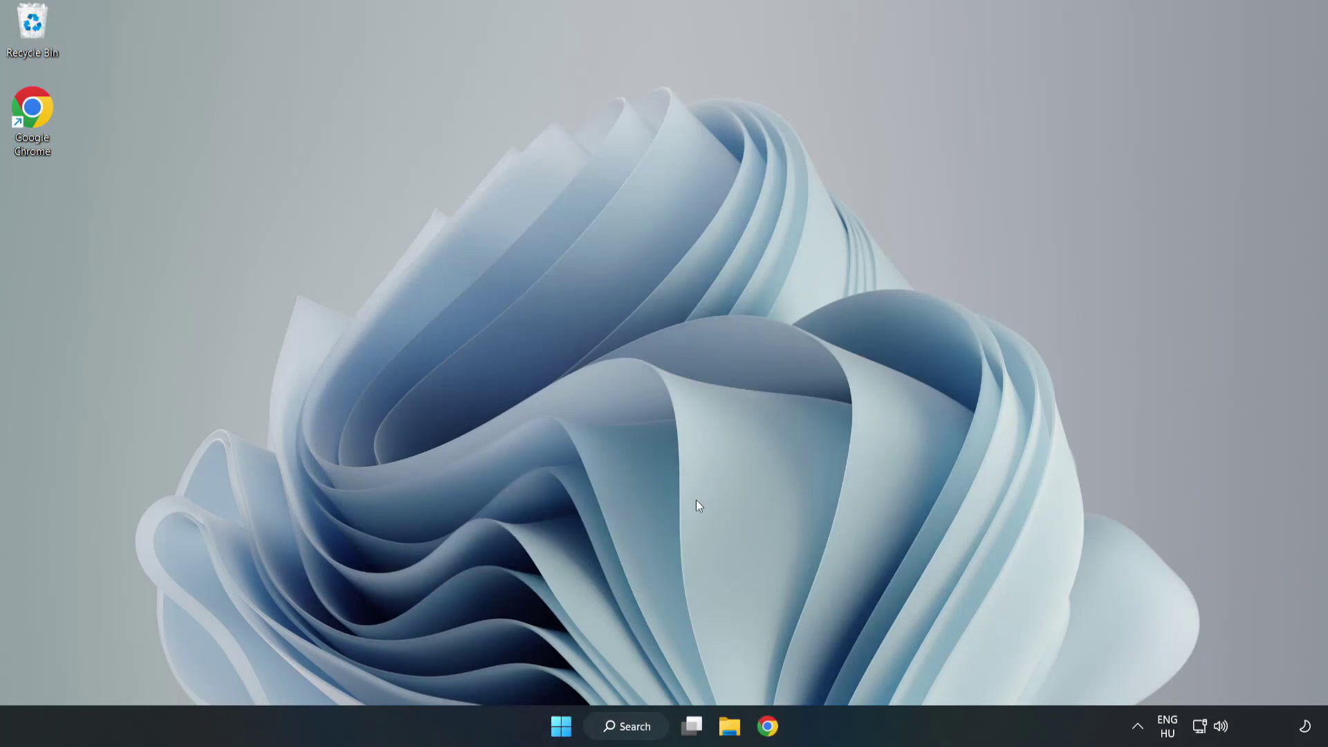
left_click(626, 726)
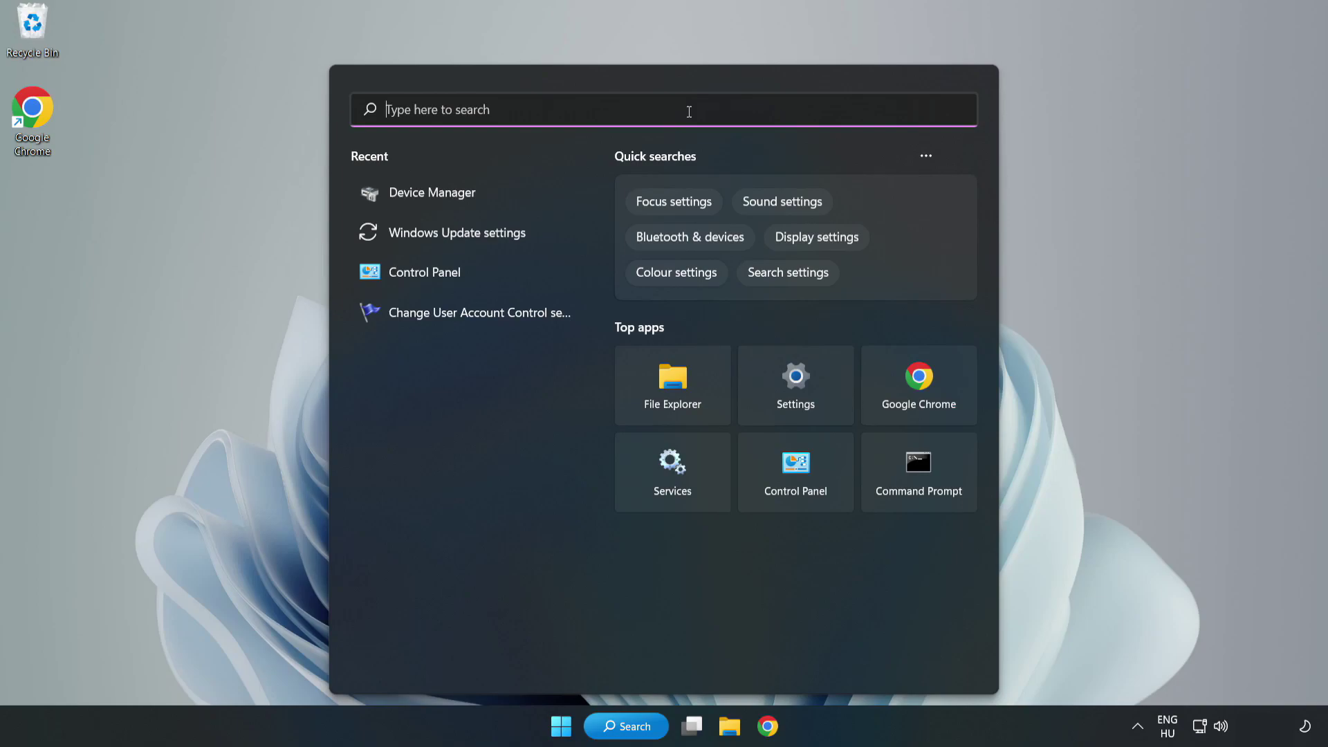
type("updates")
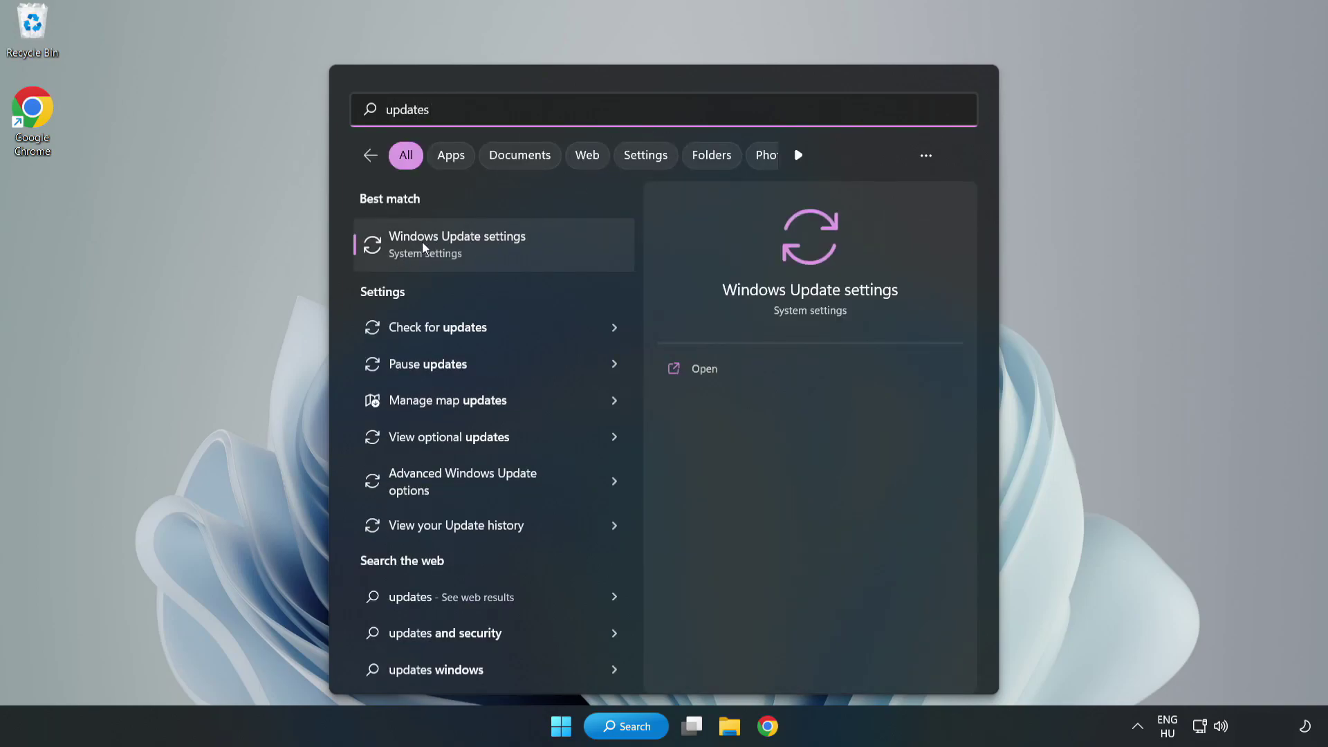
left_click(473, 247)
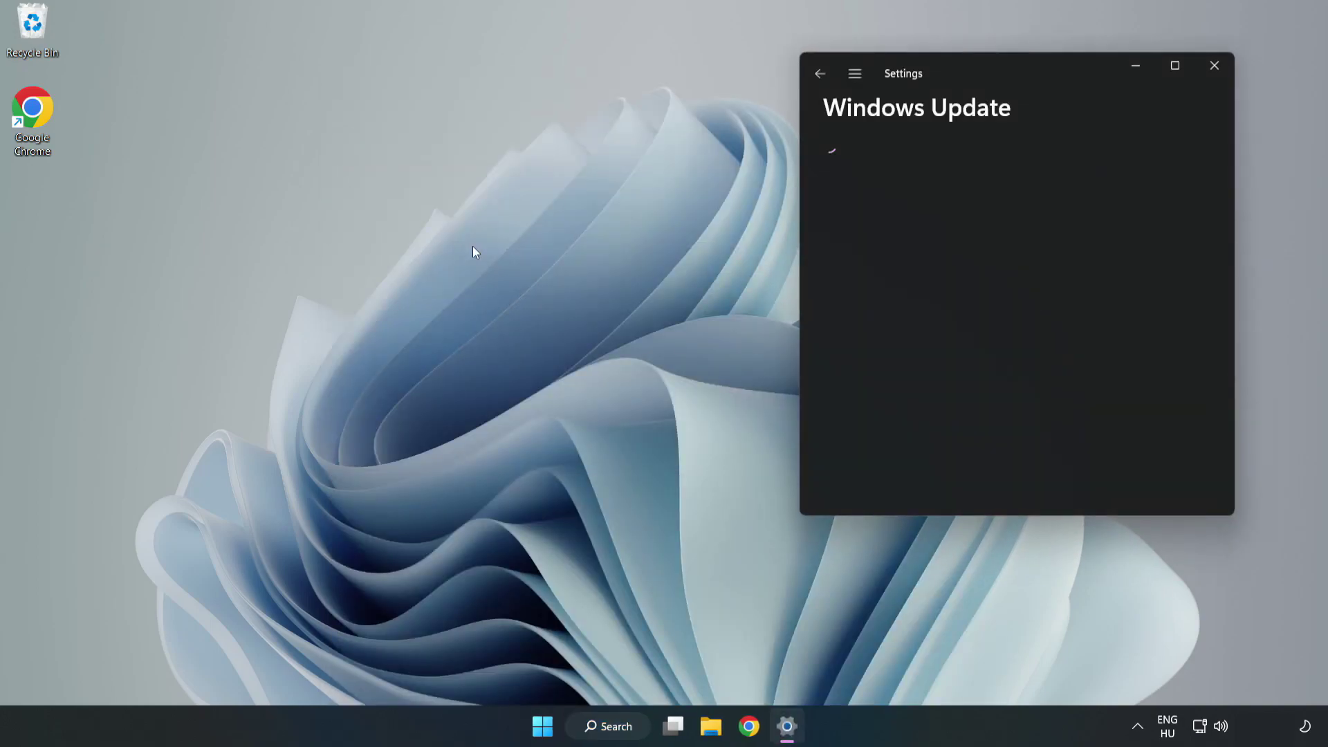
Maximize Settings and check for updates; the Defender intelligence update installs. Then close Settings
left_click(1177, 67)
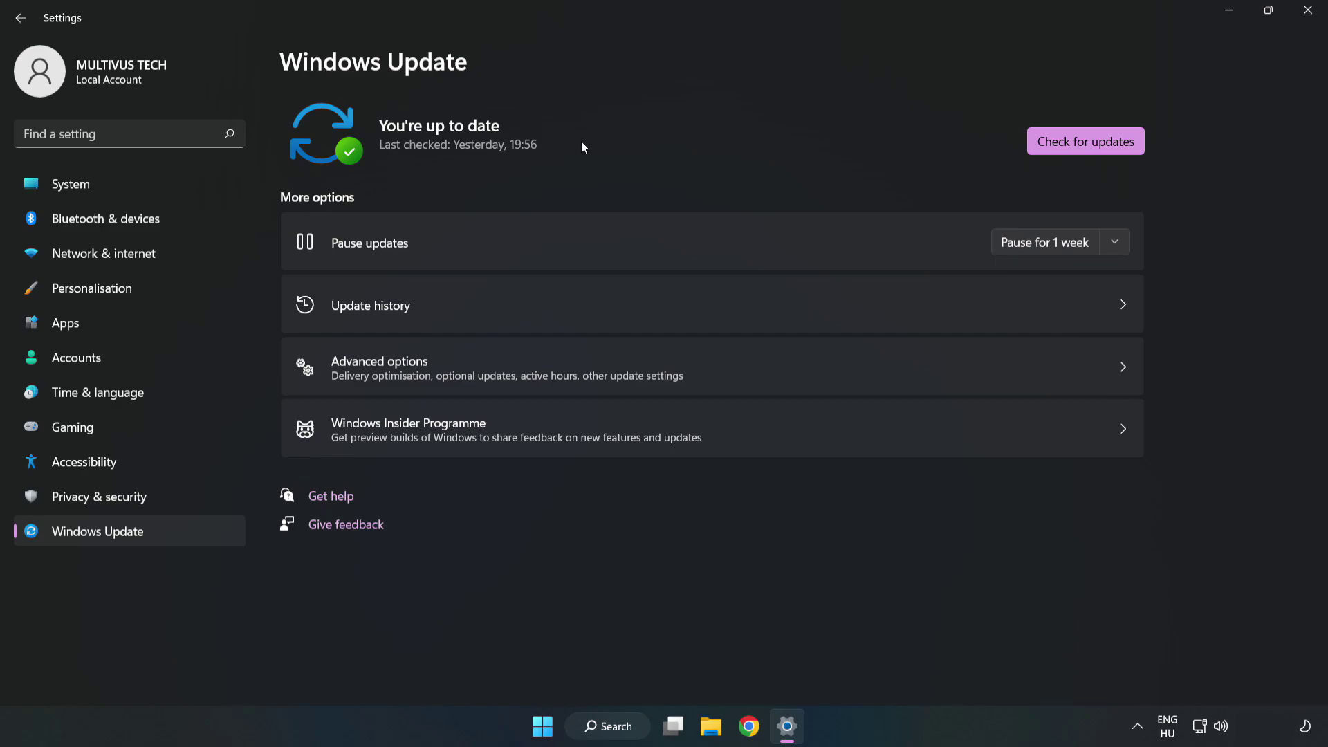
left_click(1089, 144)
left_click(1309, 15)
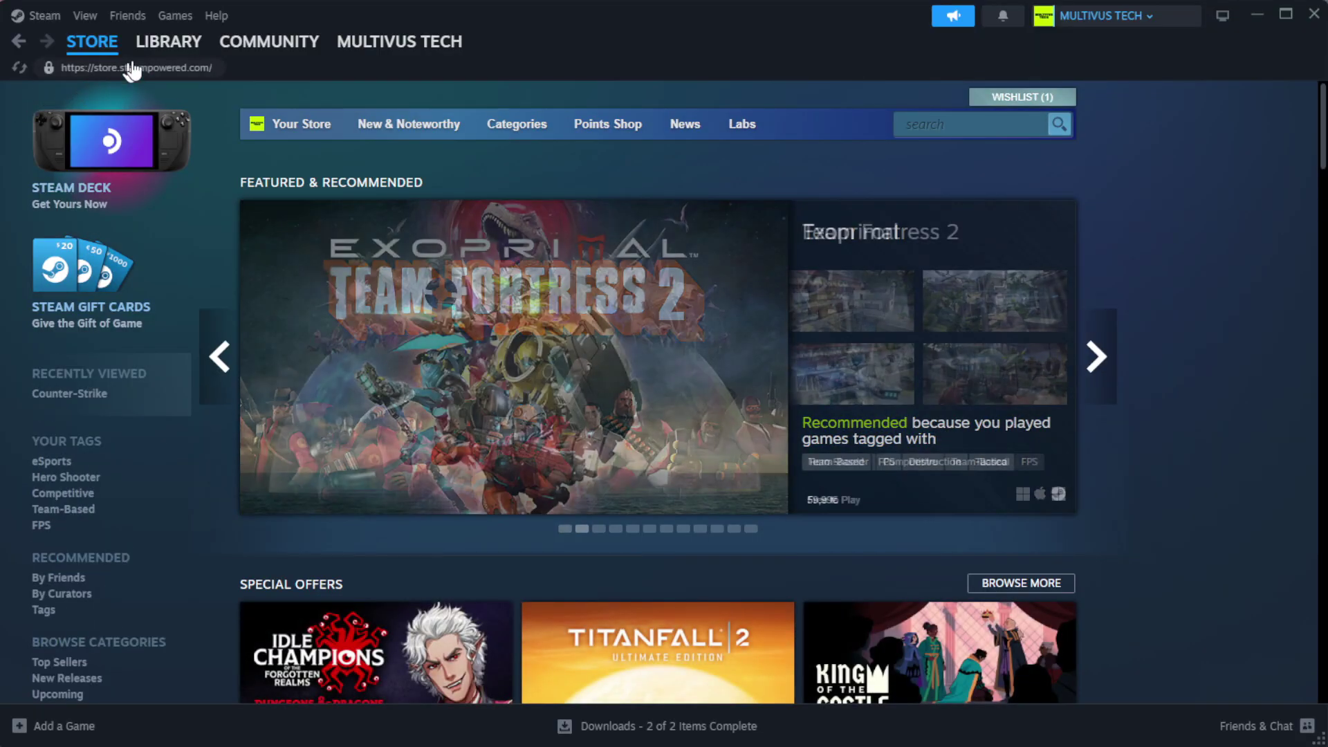
From the Steam Library home, open Properties for YOUR NOT WORKING GAME under Favorites
mouse_move(178, 50)
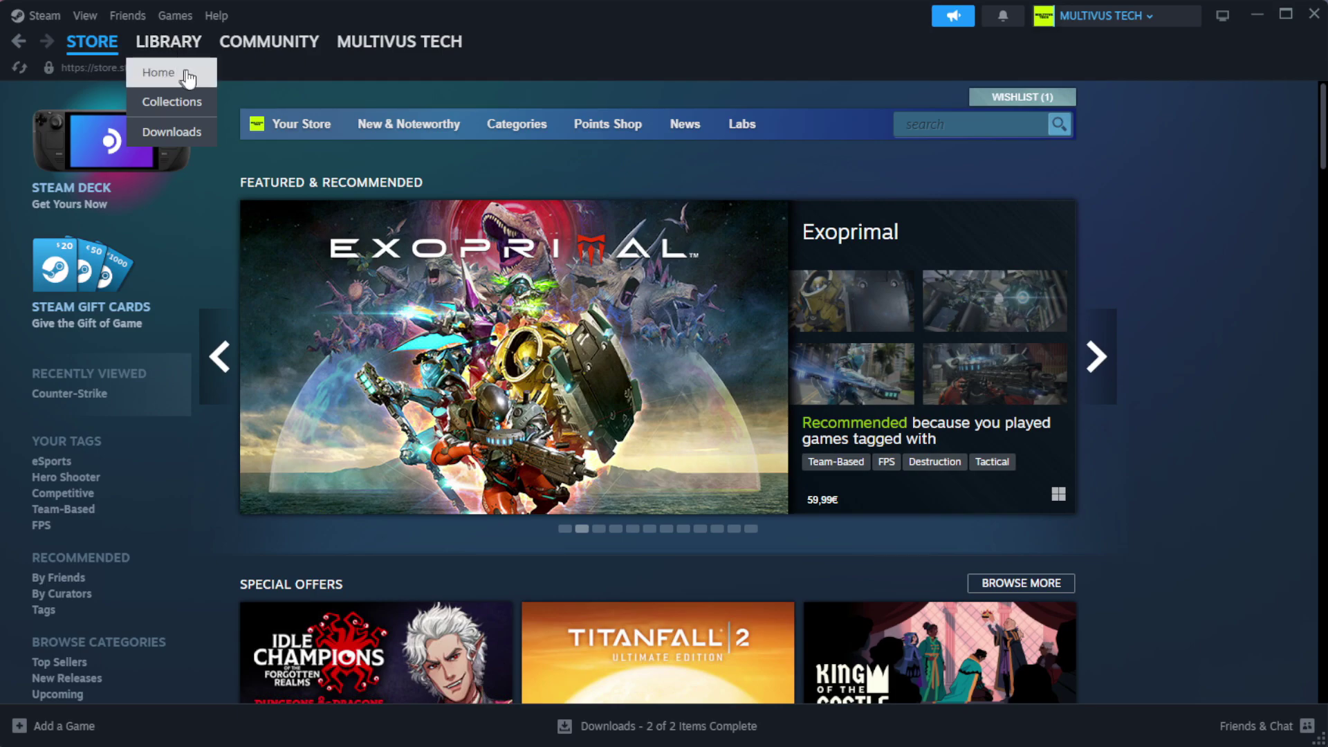
left_click(190, 76)
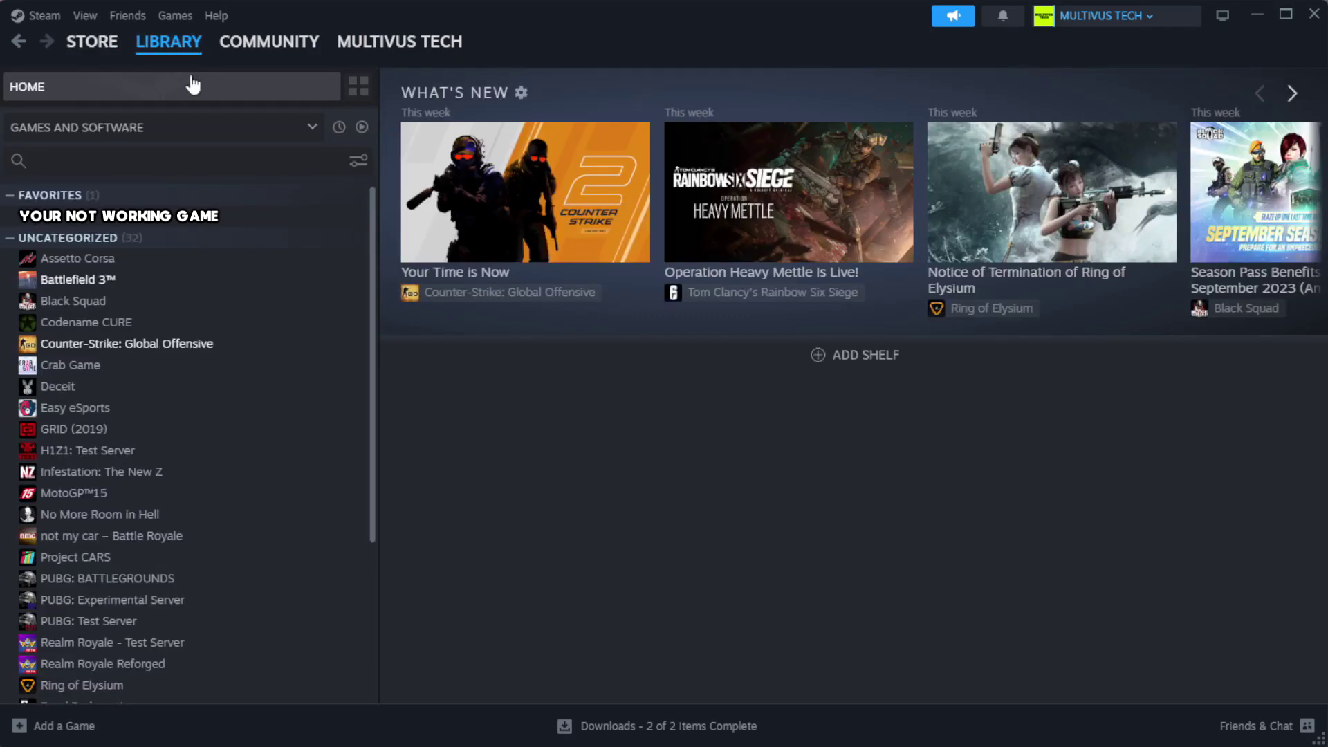
right_click(326, 218)
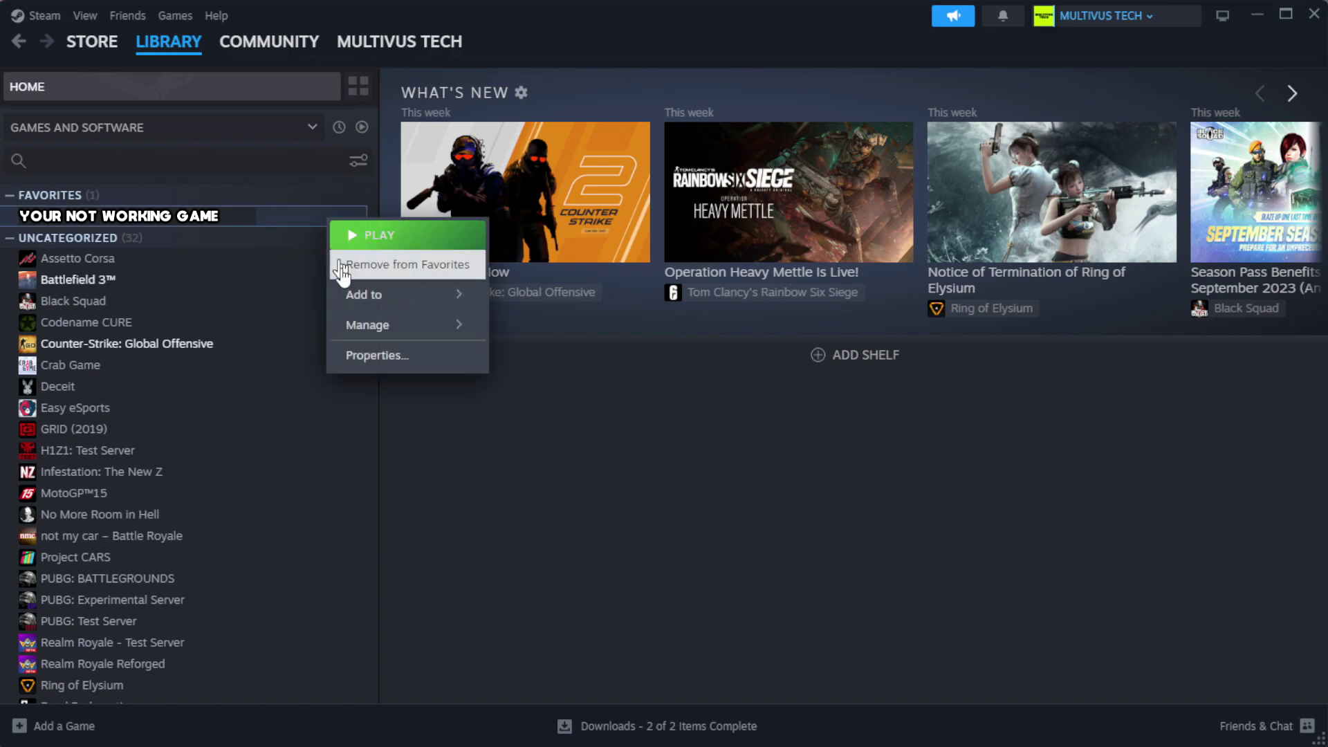
left_click(422, 360)
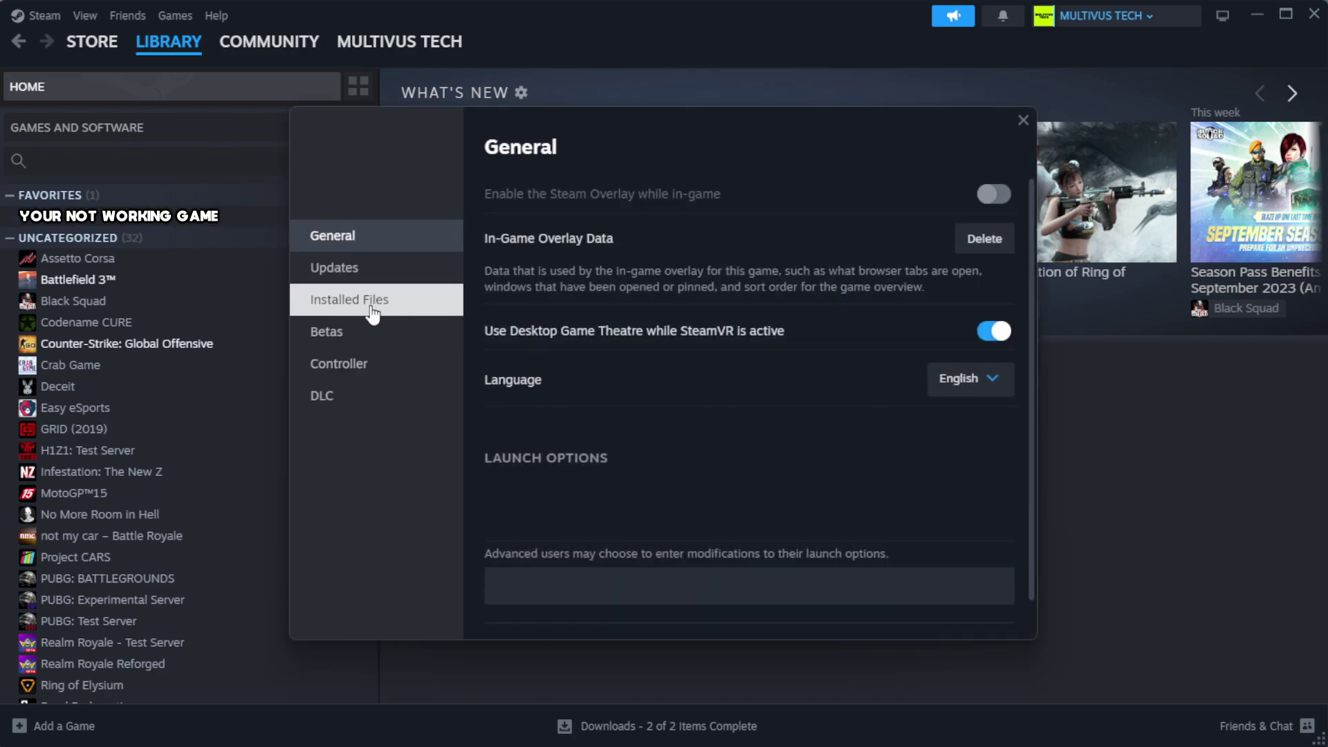
Verify the integrity of the game's installed files, with all 1039 files validated
left_click(436, 315)
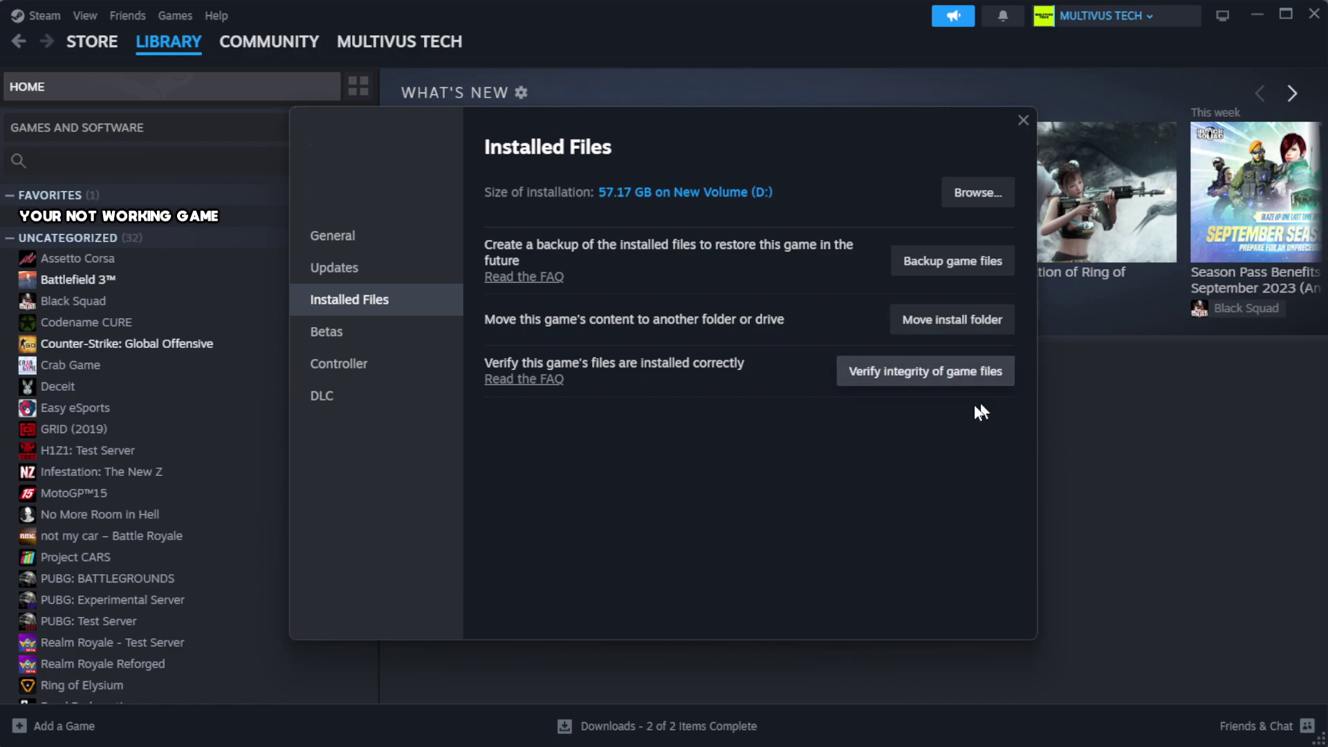
left_click(935, 385)
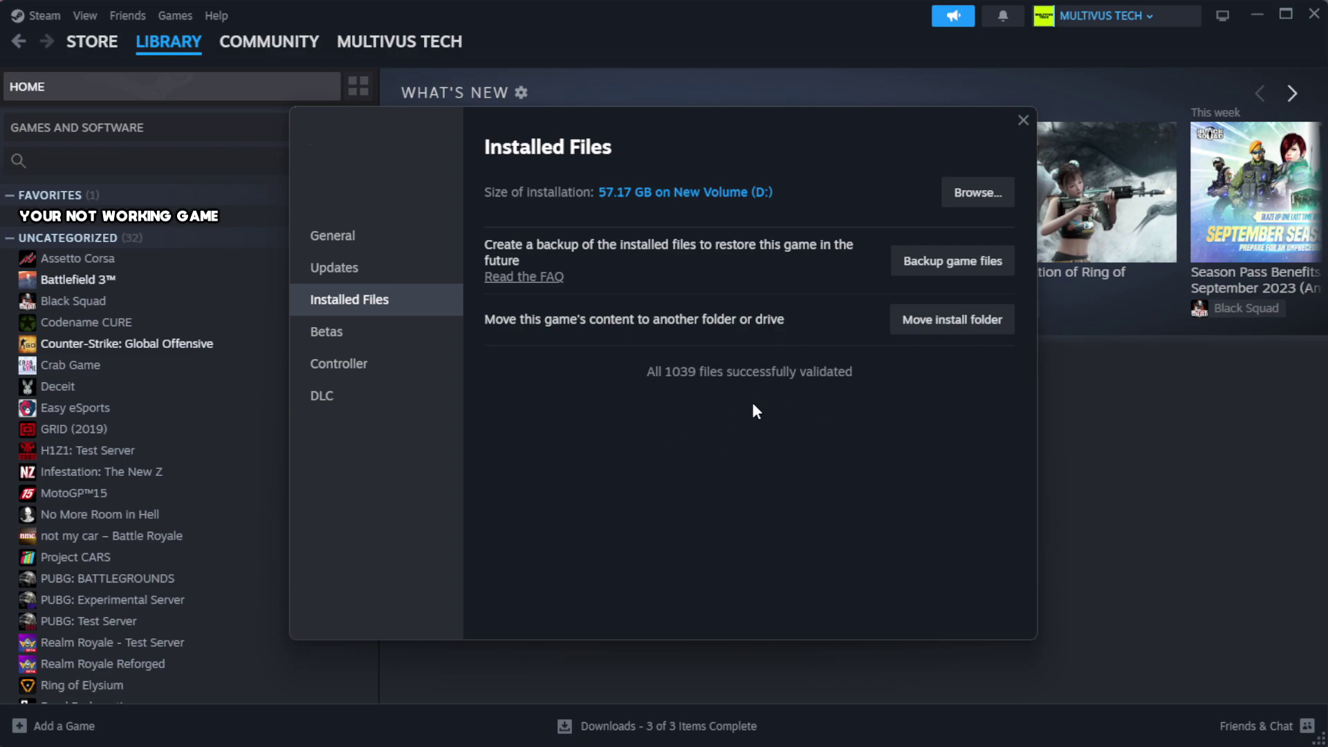
Browse the game's Steam install folder and open the YOUR NOT WORKING GAME shortcut's Properties
left_click(975, 204)
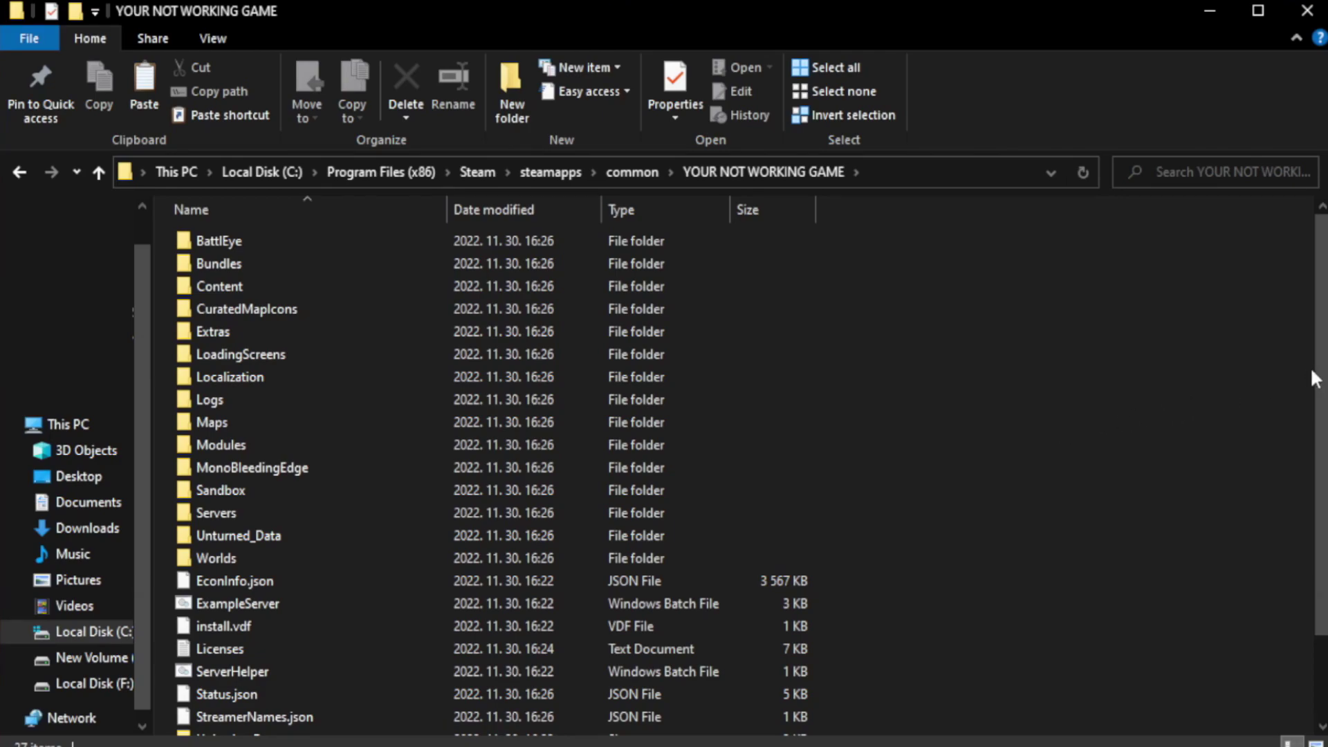
scroll(1311, 373, "down", 2)
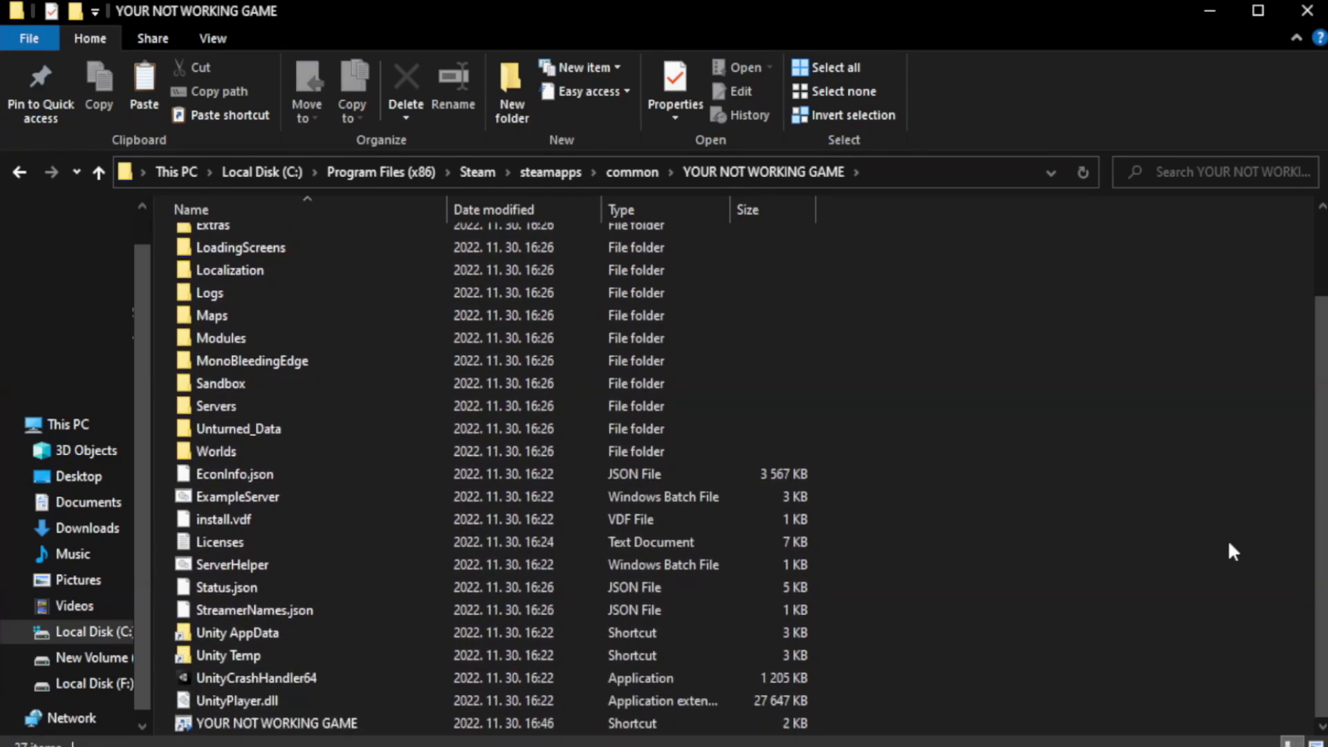
left_click(516, 724)
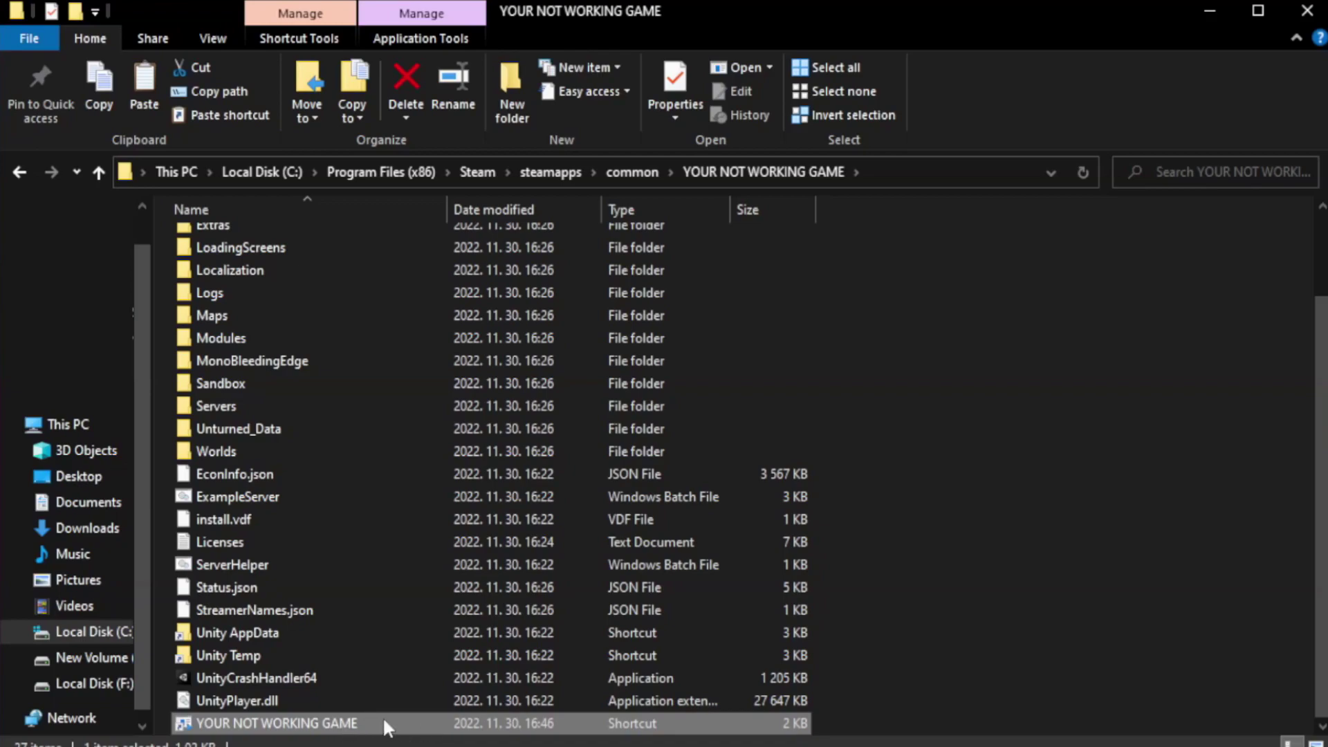
right_click(442, 723)
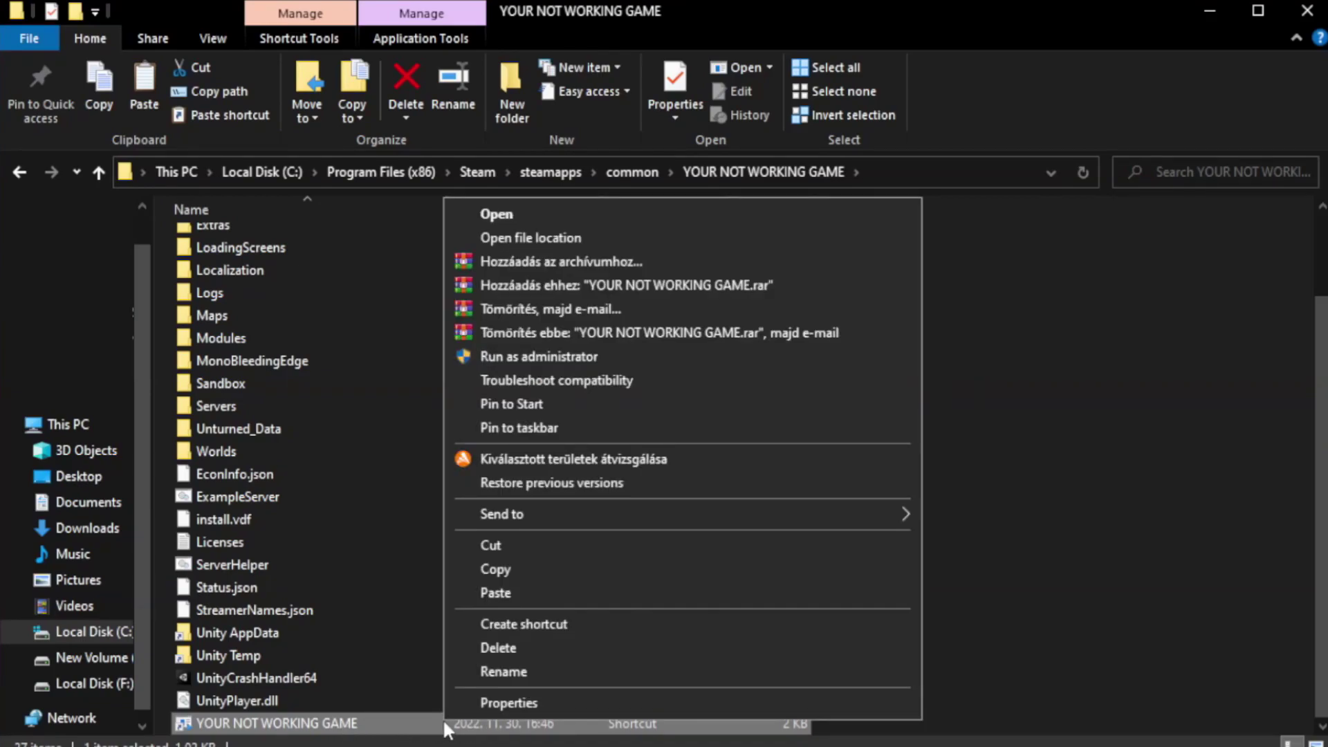
left_click(678, 702)
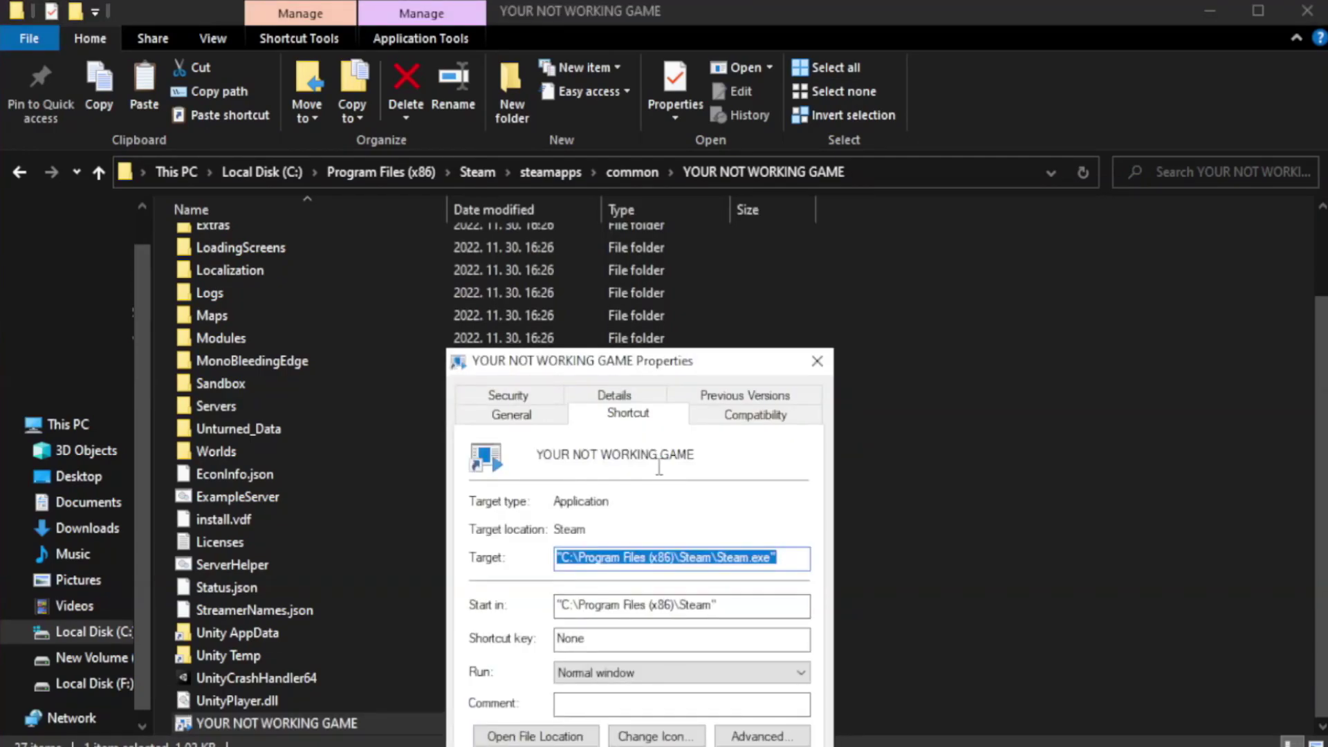
left_click_drag(665, 369, 667, 136)
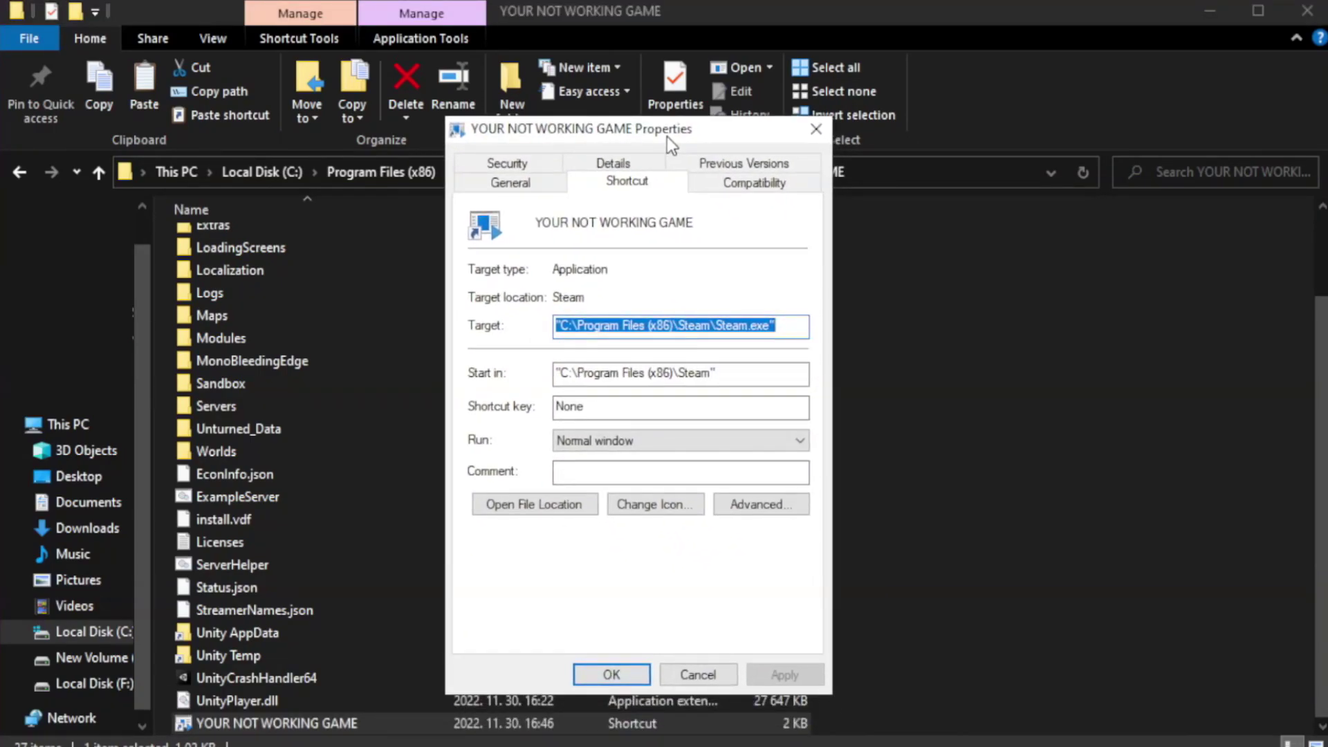
Set the shortcut to Windows 8 compatibility mode, run as administrator, and disable fullscreen optimizations
left_click(751, 196)
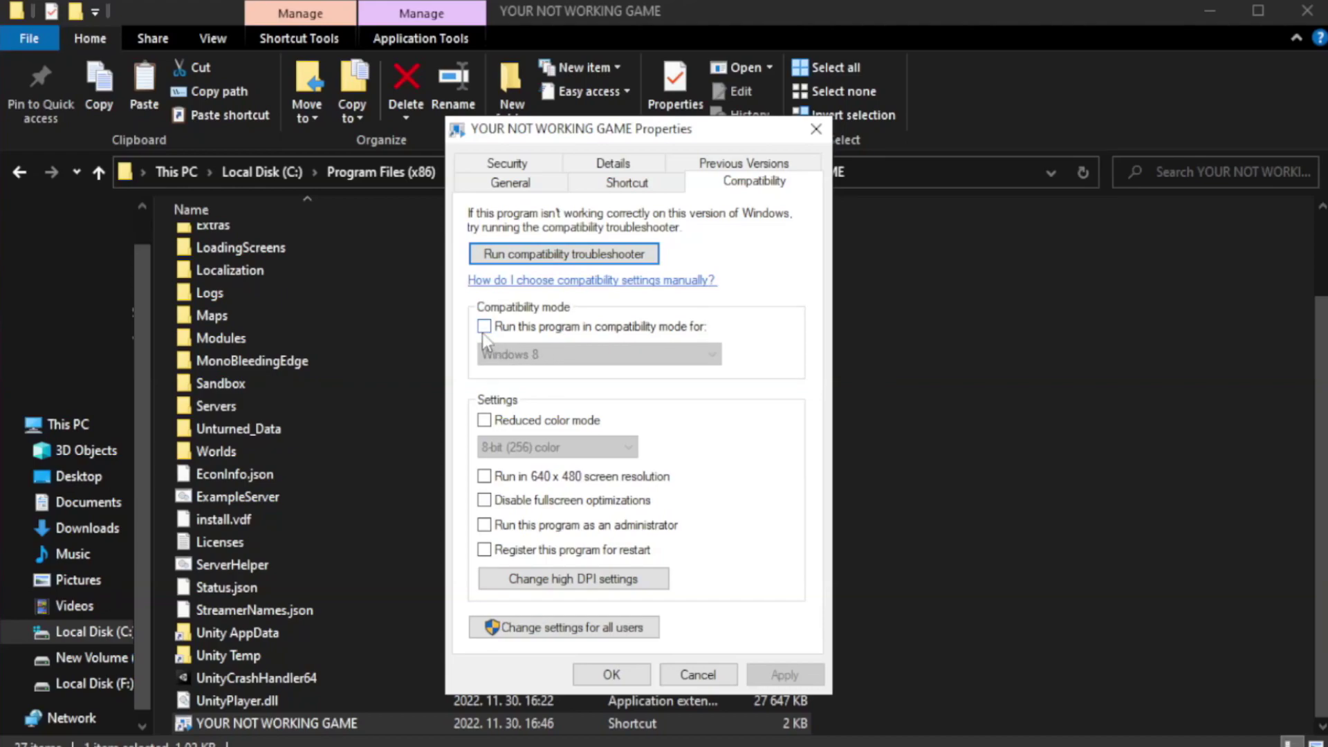
left_click(527, 331)
left_click(594, 354)
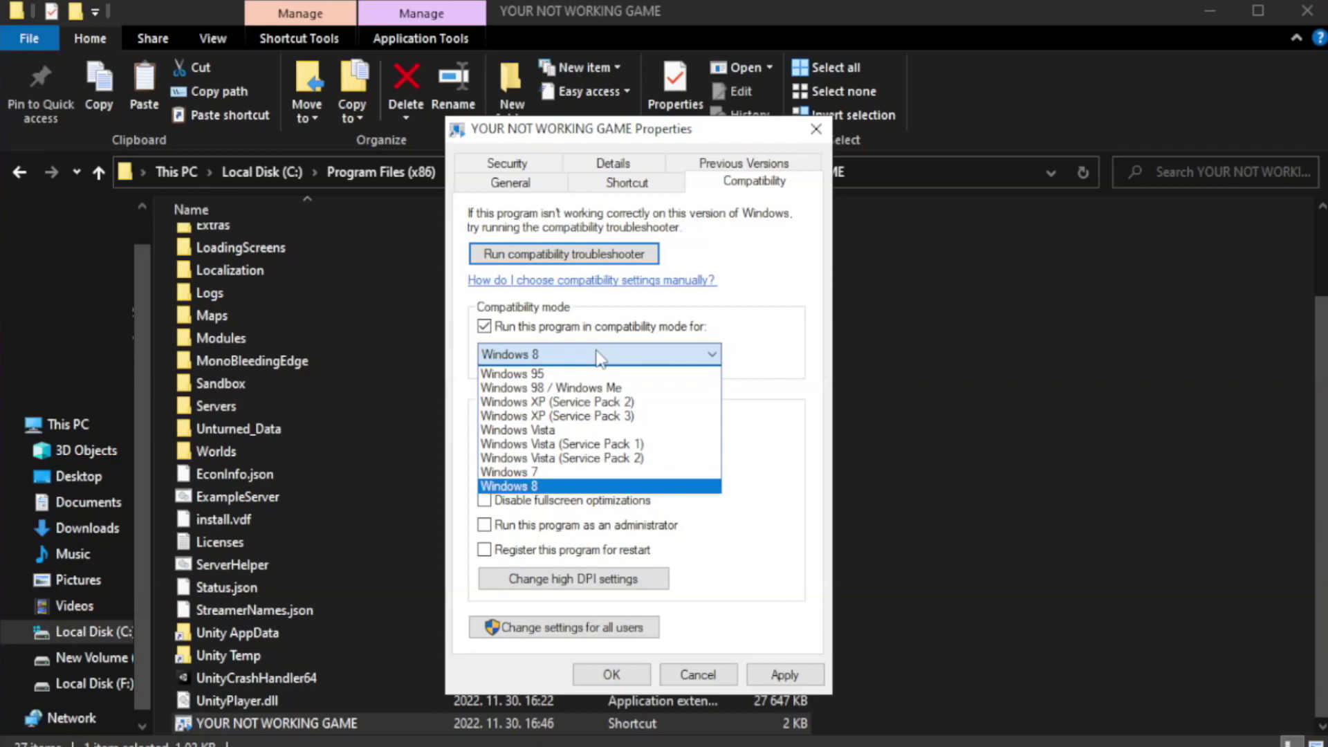
left_click(563, 486)
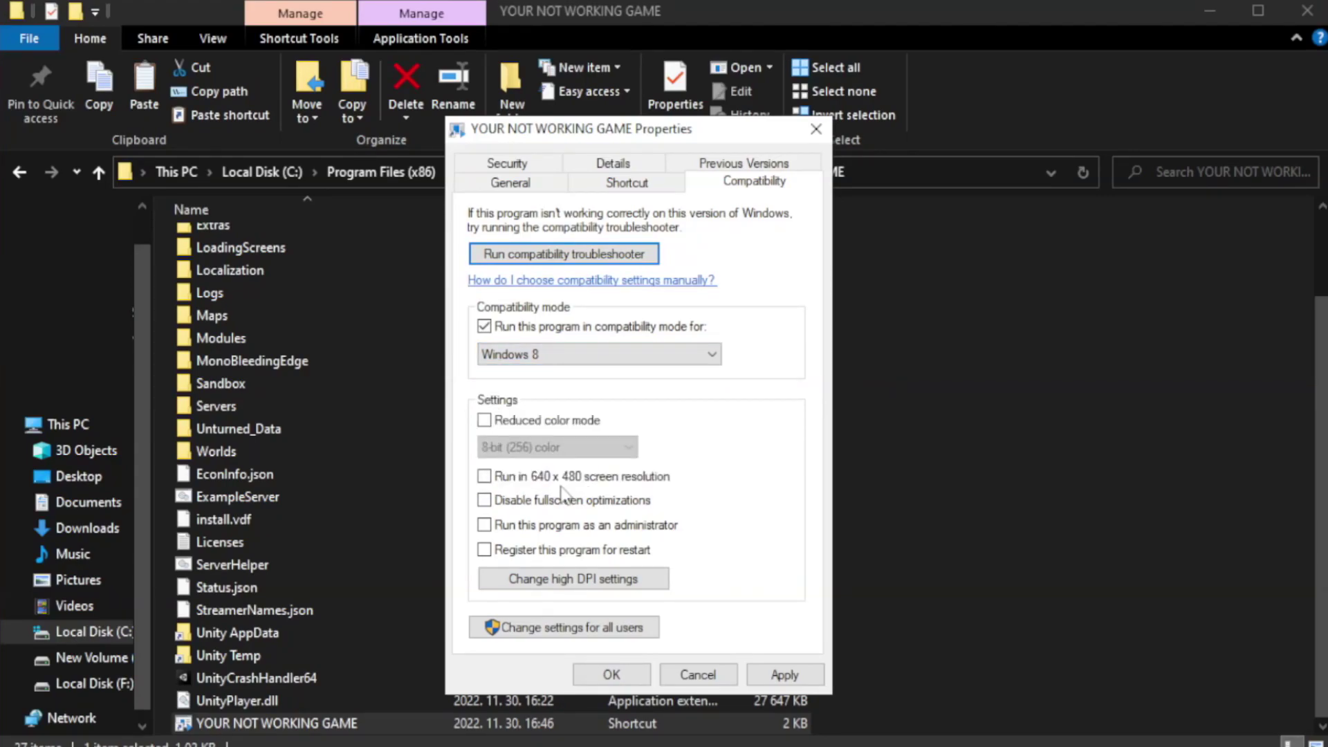
left_click(517, 502)
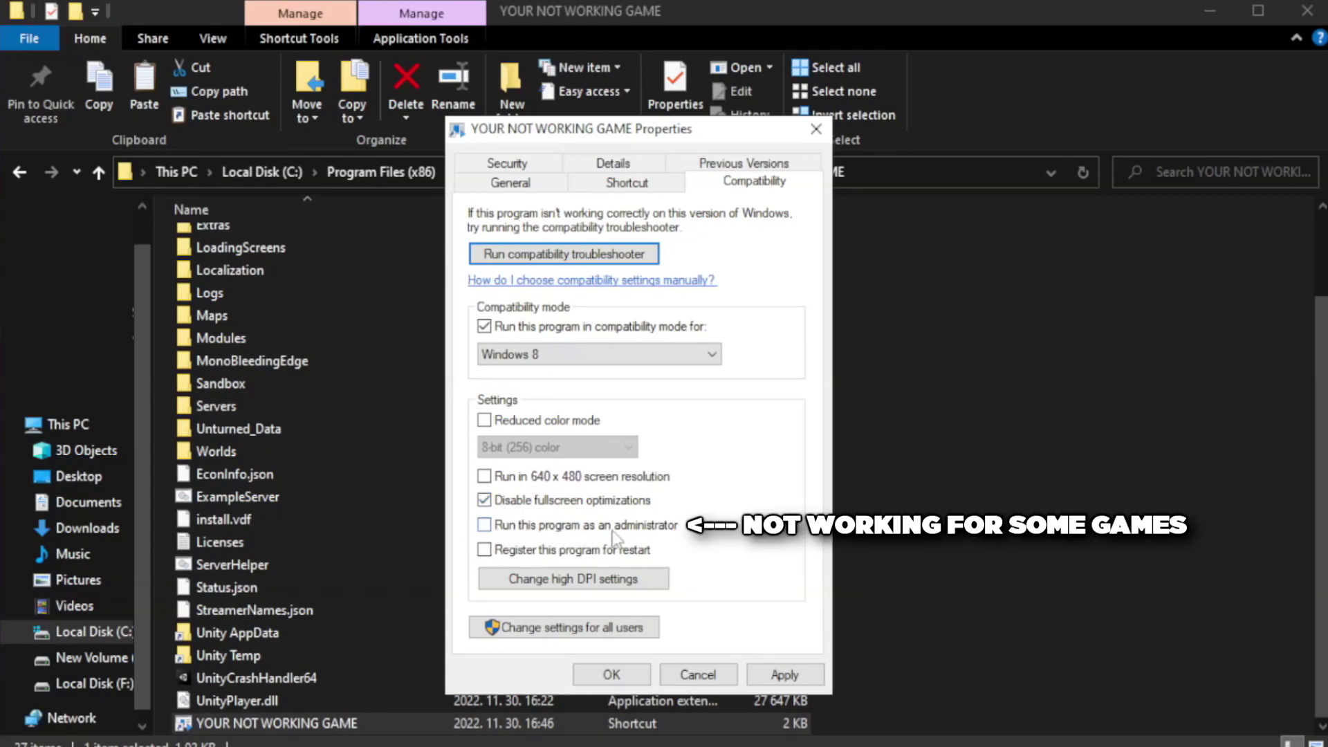
left_click(520, 534)
left_click(786, 670)
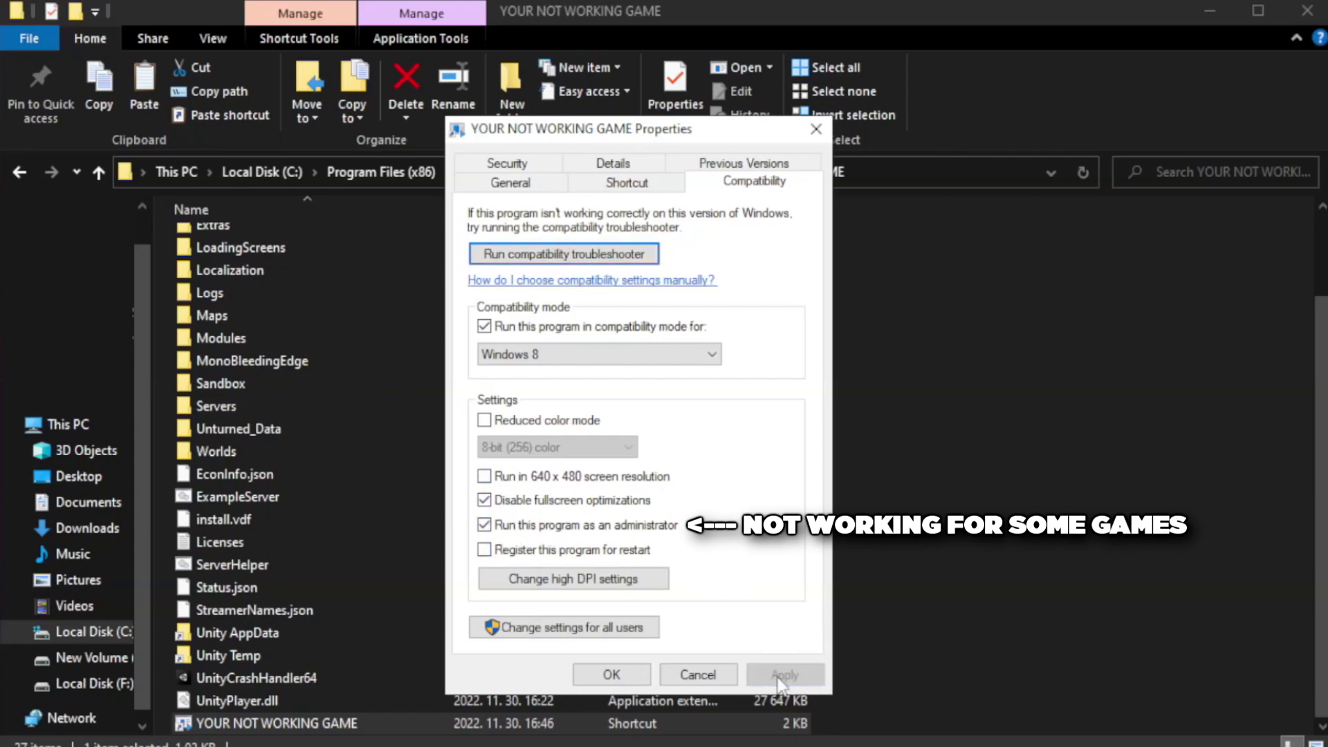
left_click(610, 675)
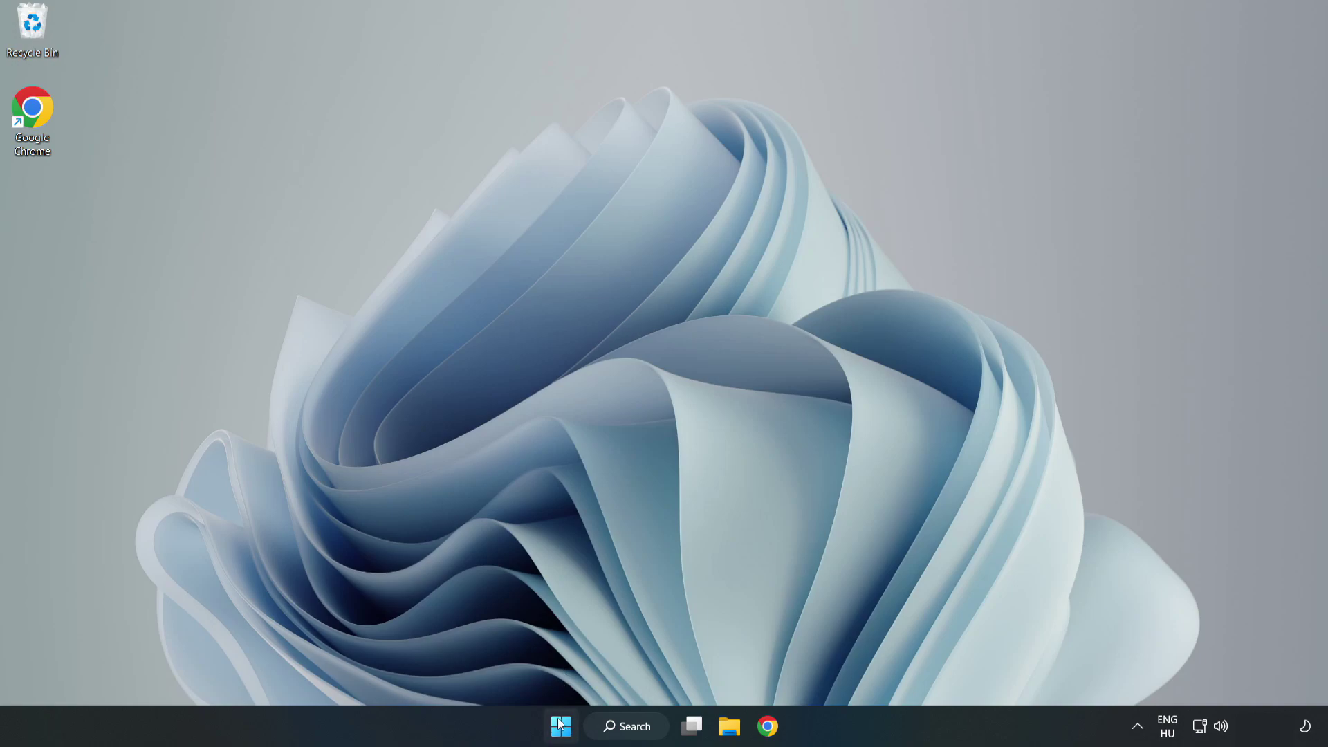
Open Task Manager's startup apps list and disable Cortana
right_click(563, 730)
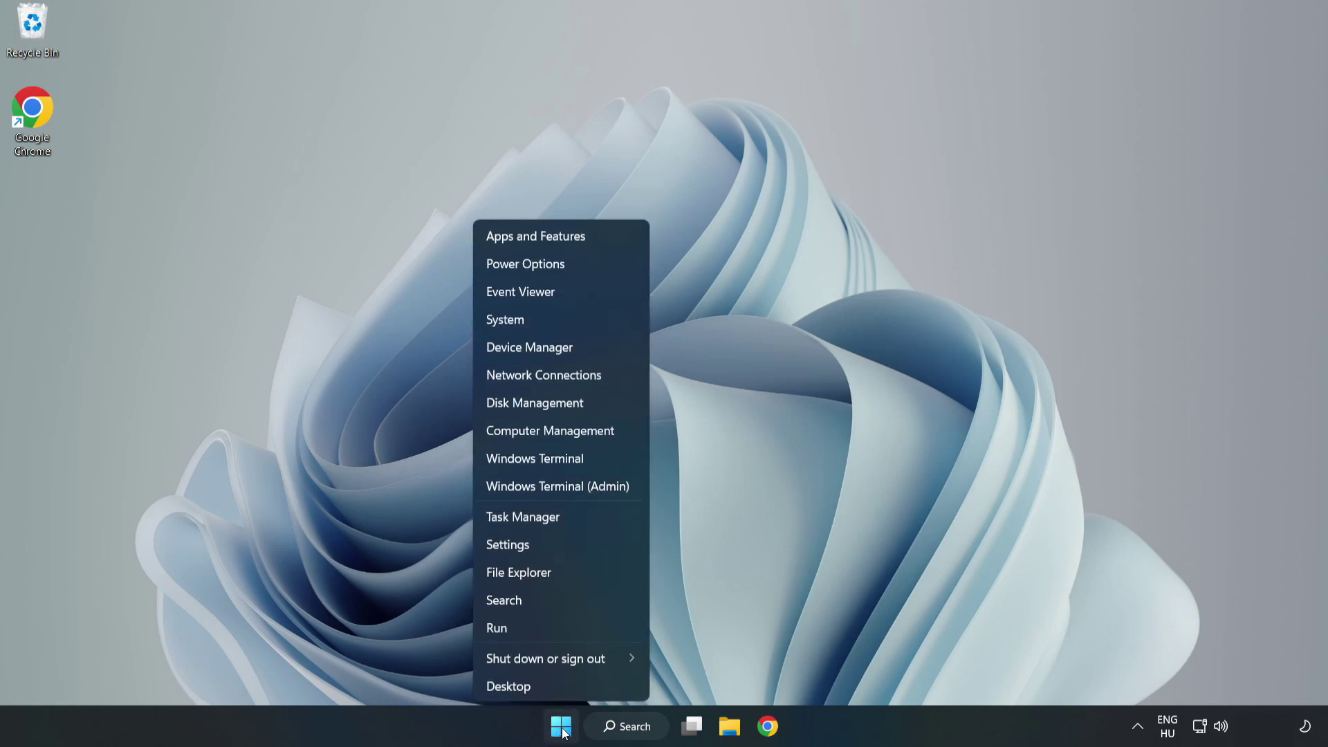
left_click(559, 520)
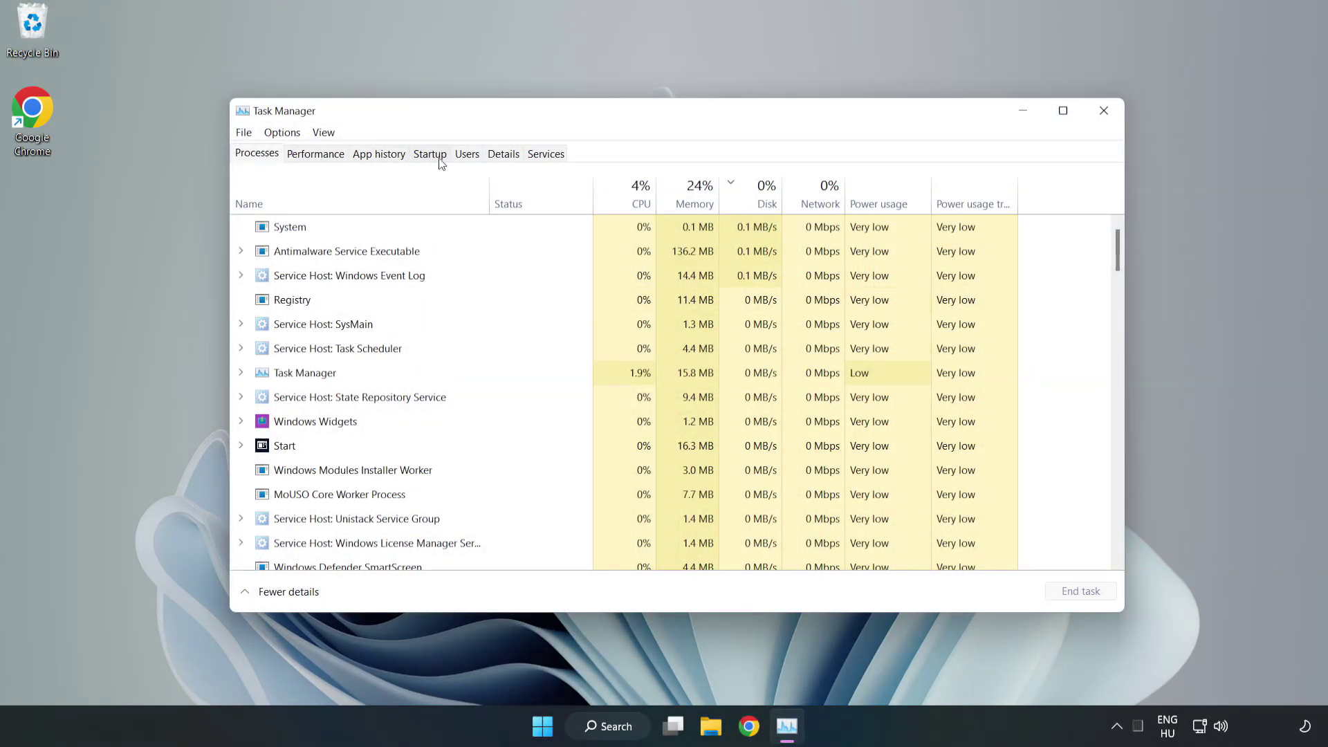
left_click(431, 157)
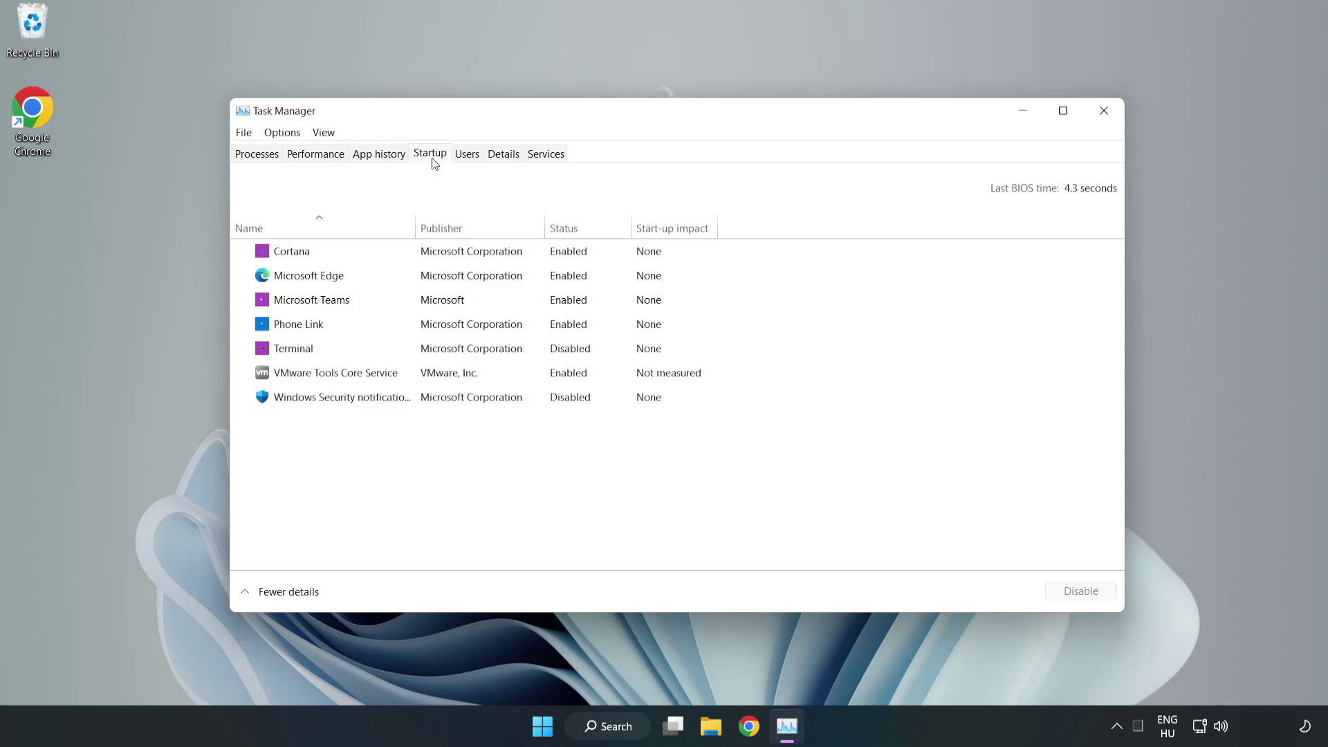
left_click(459, 258)
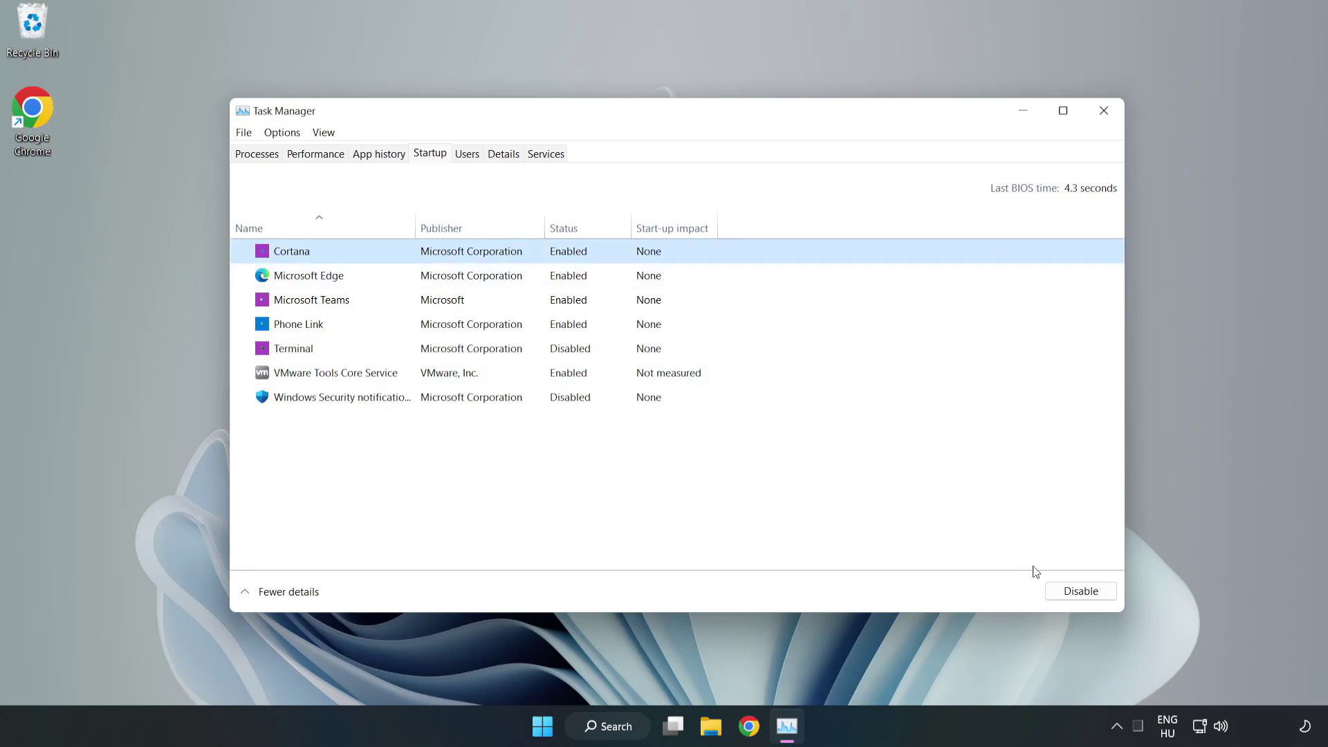
left_click(1076, 591)
Disable Microsoft Edge, Microsoft Teams and Phone Link at startup, then close Task Manager
left_click(574, 275)
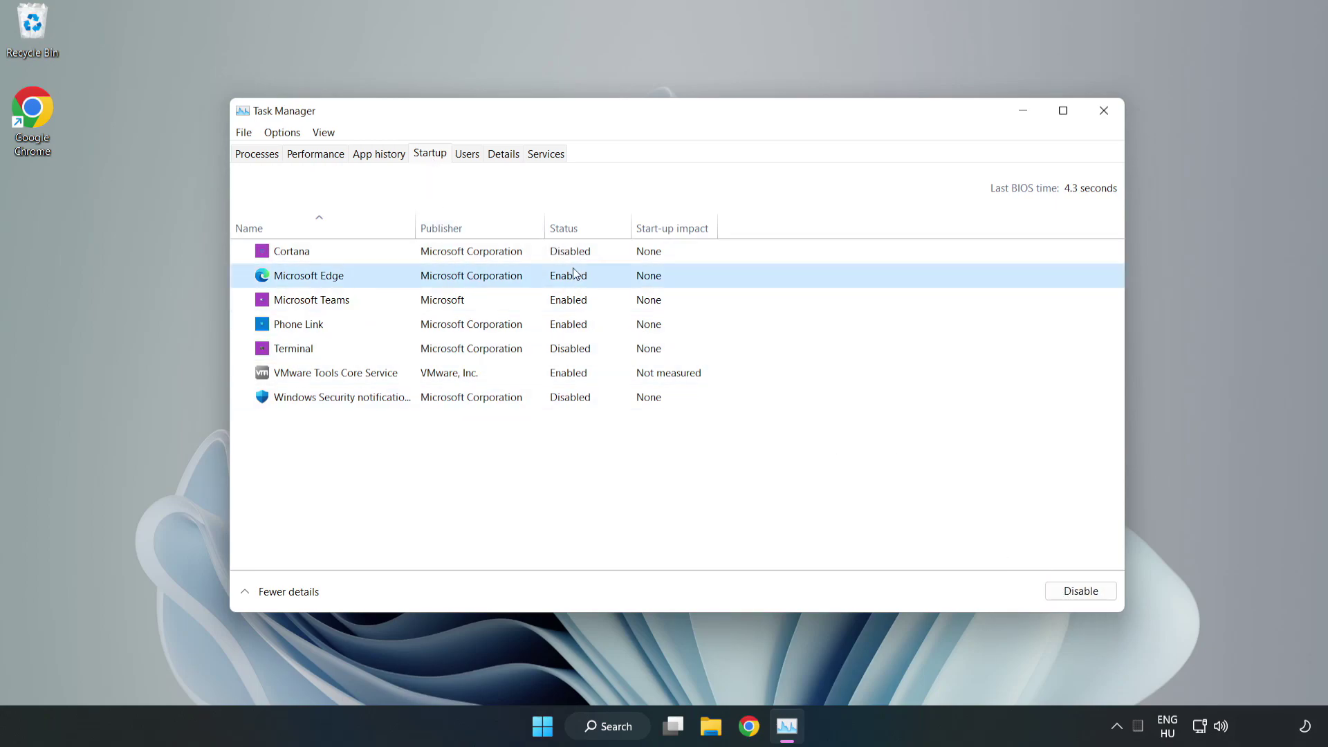
left_click(1069, 590)
left_click(456, 304)
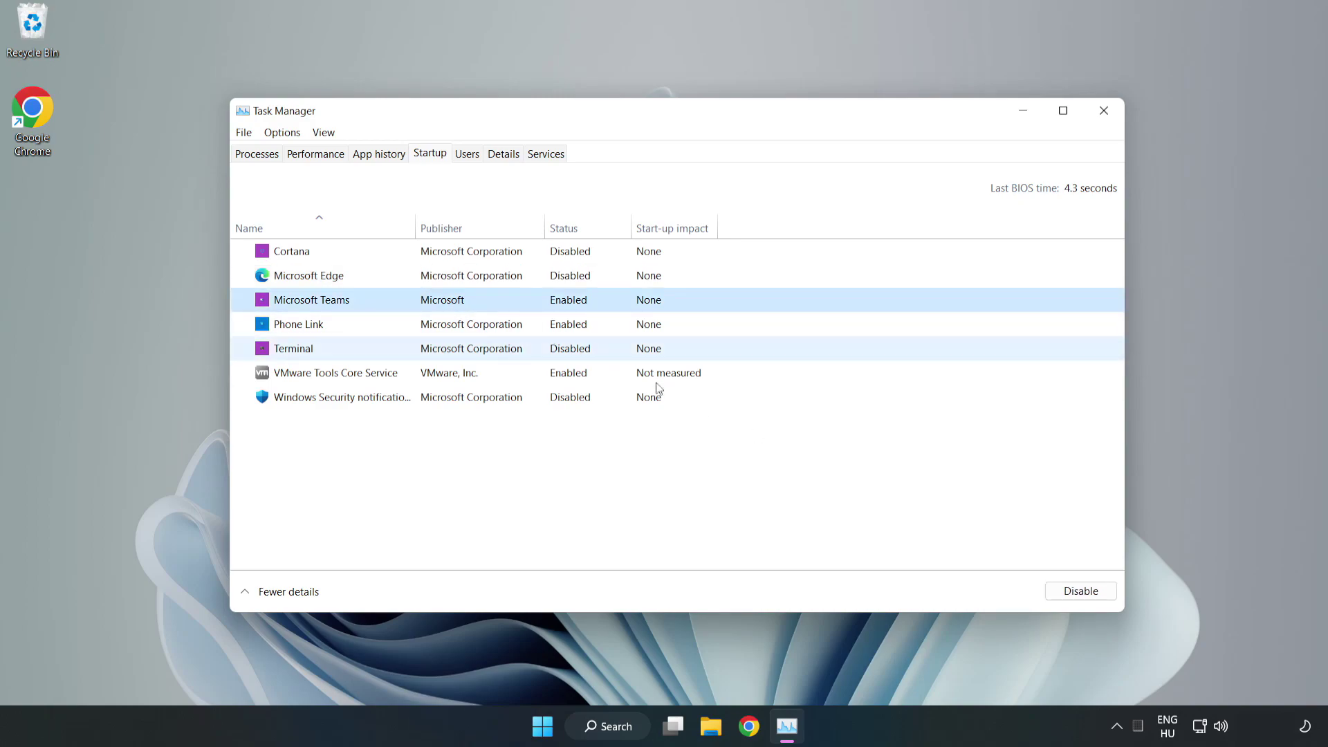
left_click(1074, 592)
left_click(443, 325)
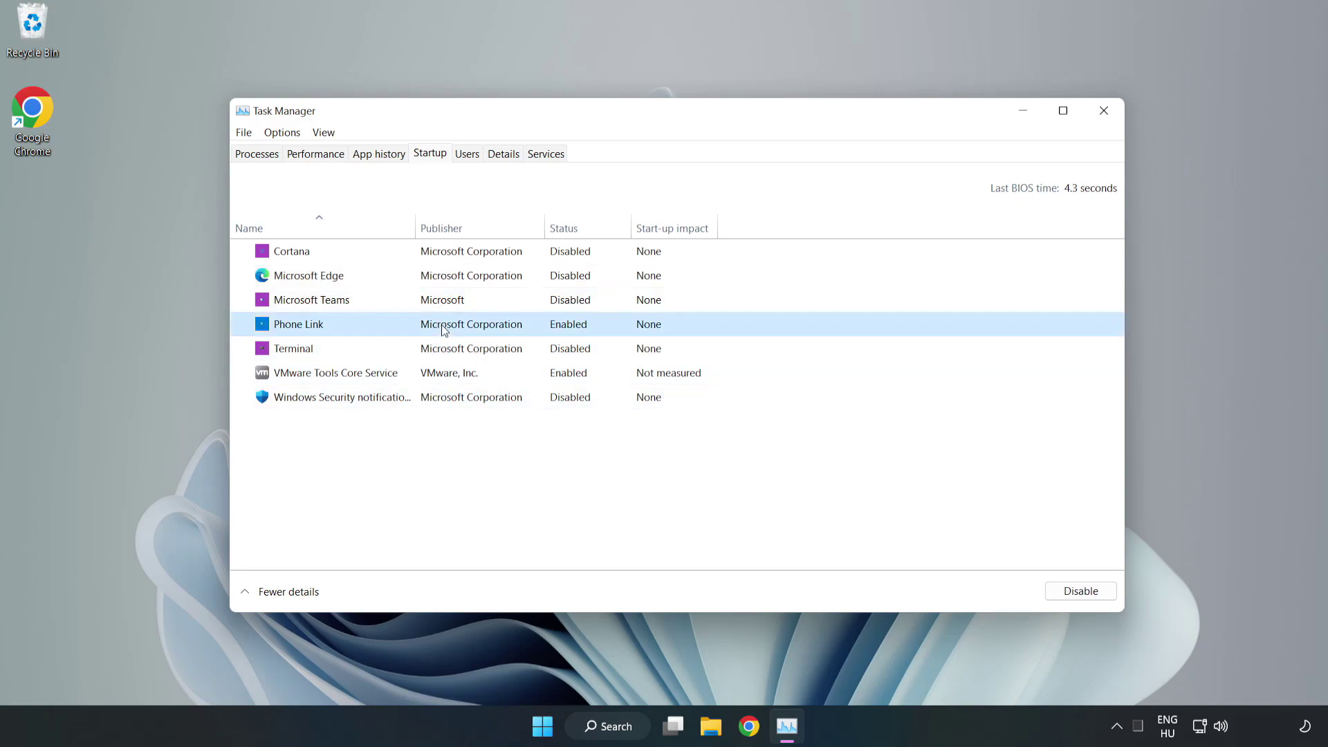
left_click(1065, 593)
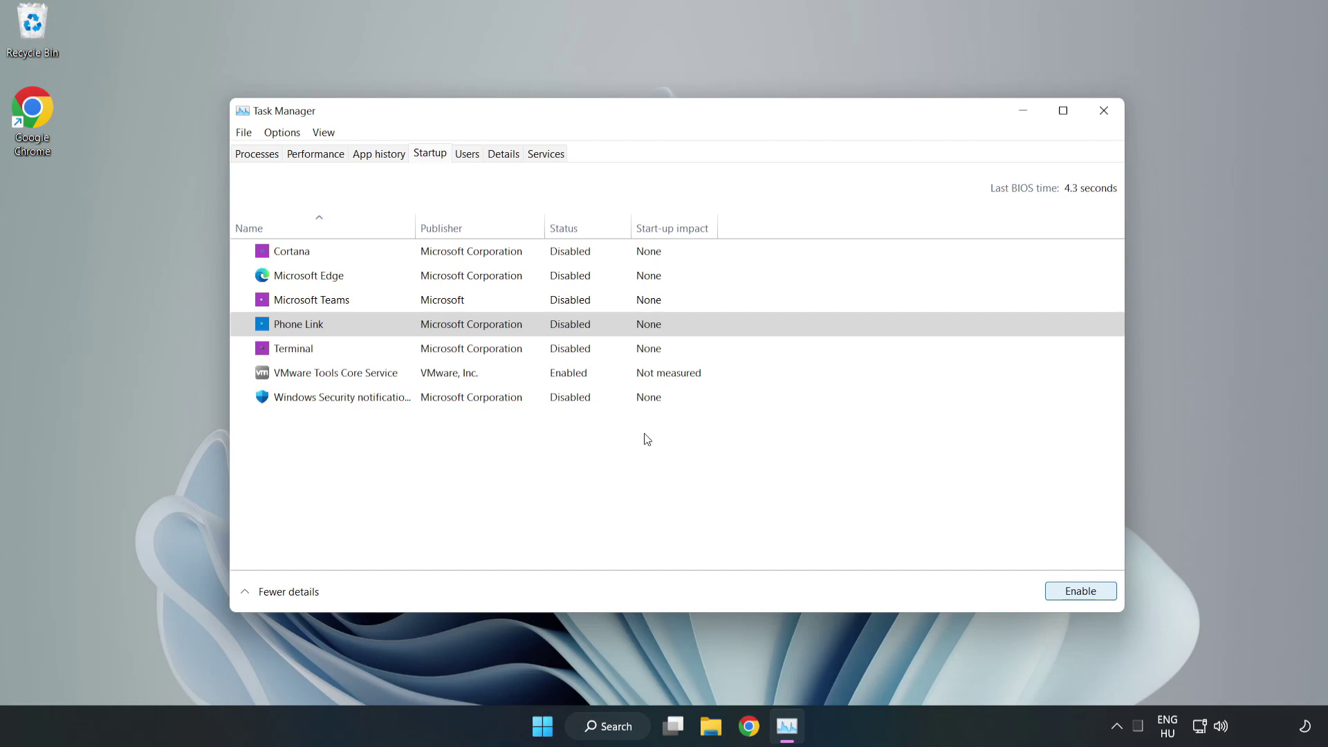
left_click(1105, 114)
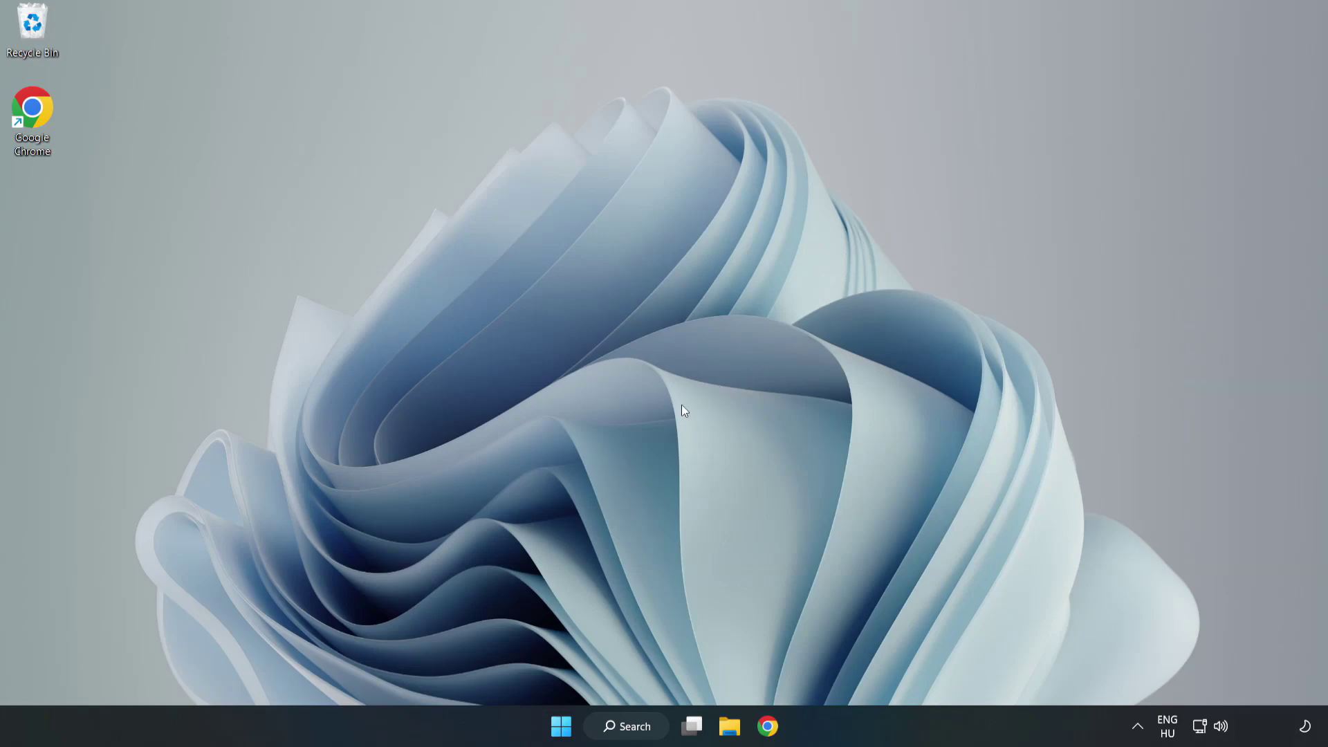
On Chrome's DirectX page, download the dxwebsetup.exe End-User Runtime Web Installer
left_click(767, 726)
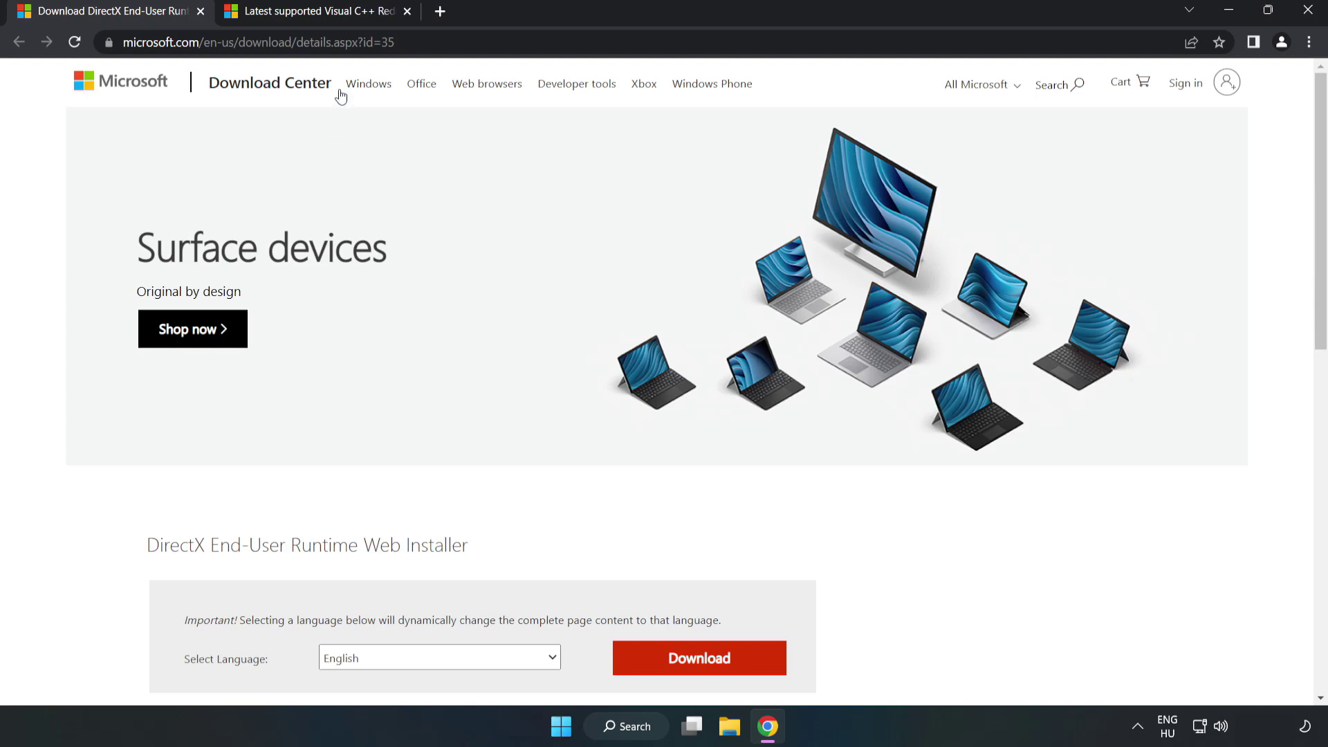
left_click(414, 43)
key("End")
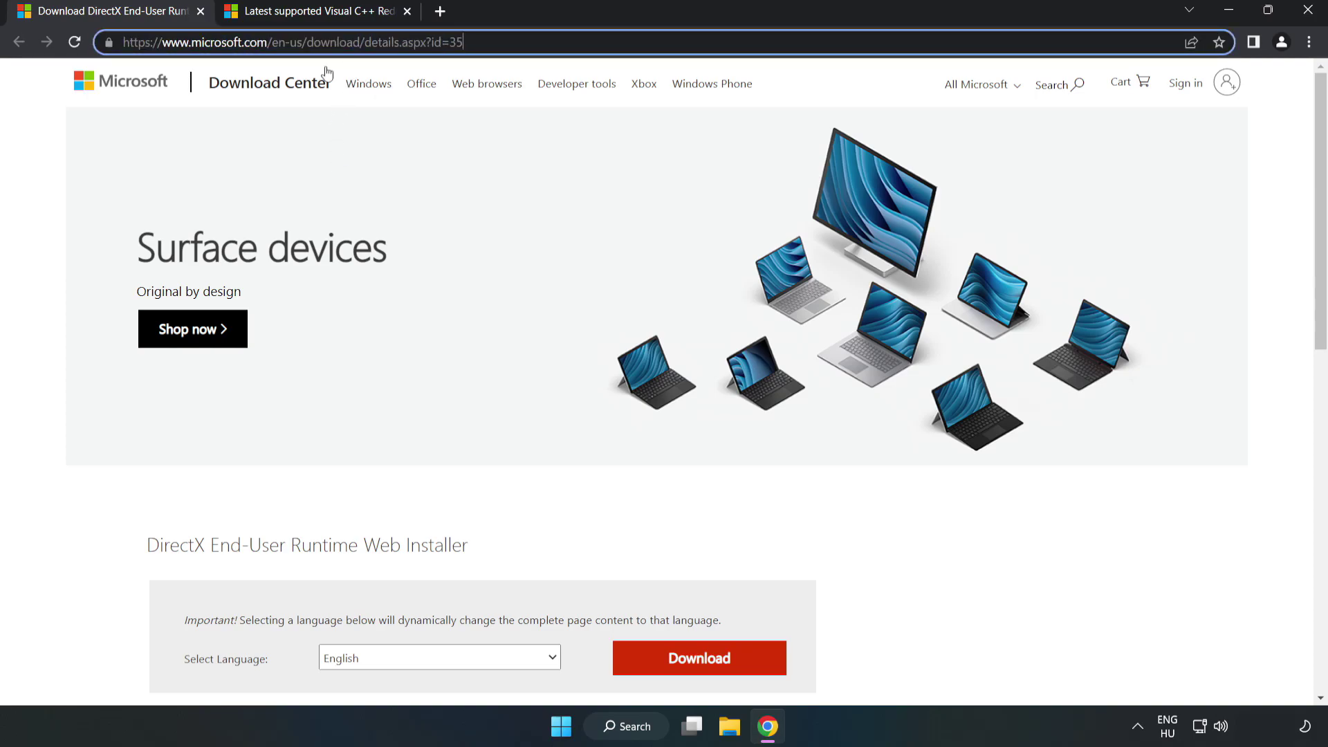
left_click(55, 158)
scroll(52, 157, "down", 3)
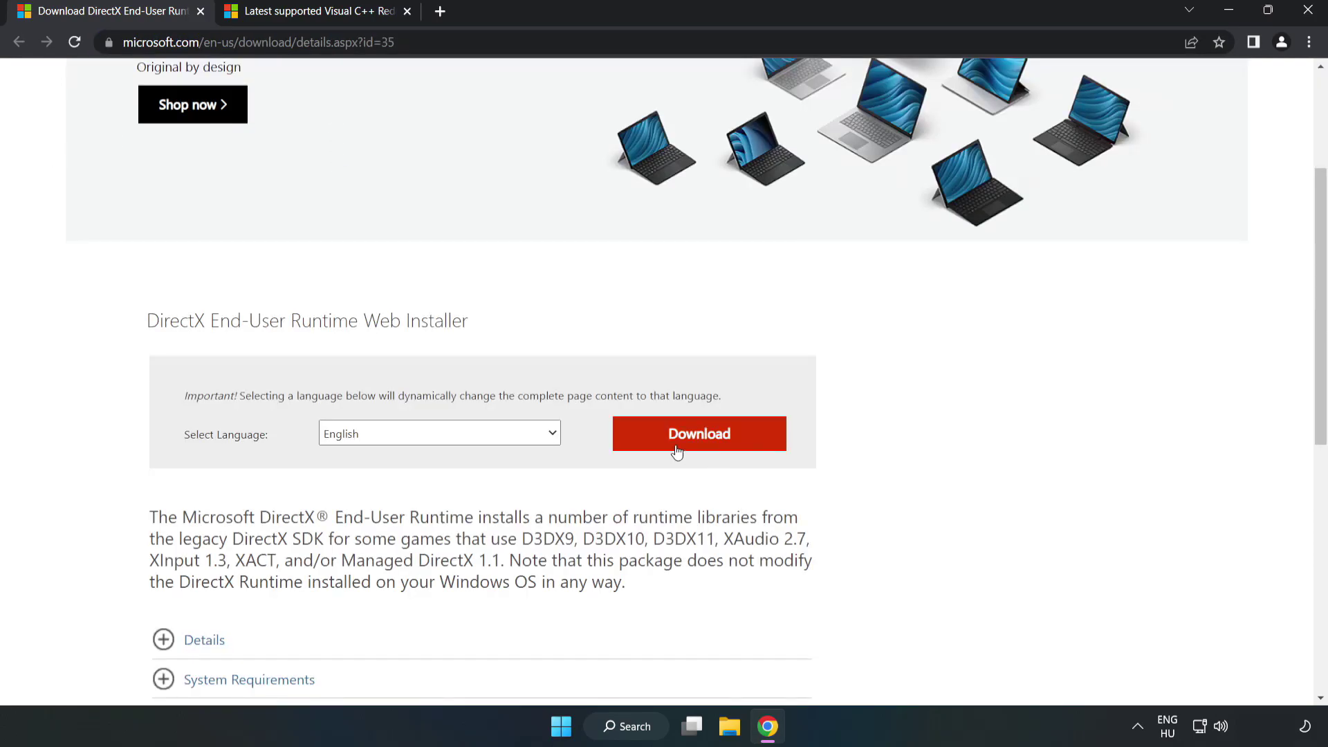
left_click(705, 446)
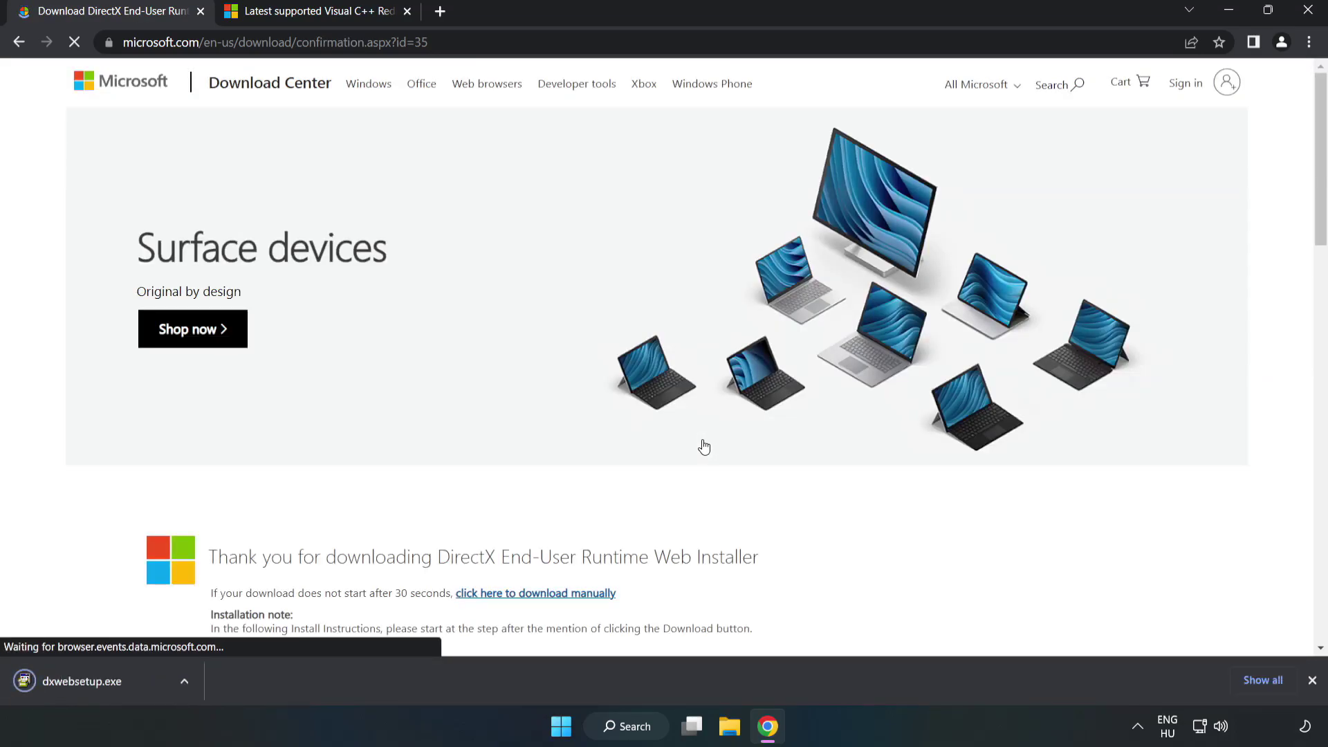
Run dxwebsetup.exe, accept the licence, skip the Bing Bar offer and finish the DirectX install
left_click(97, 682)
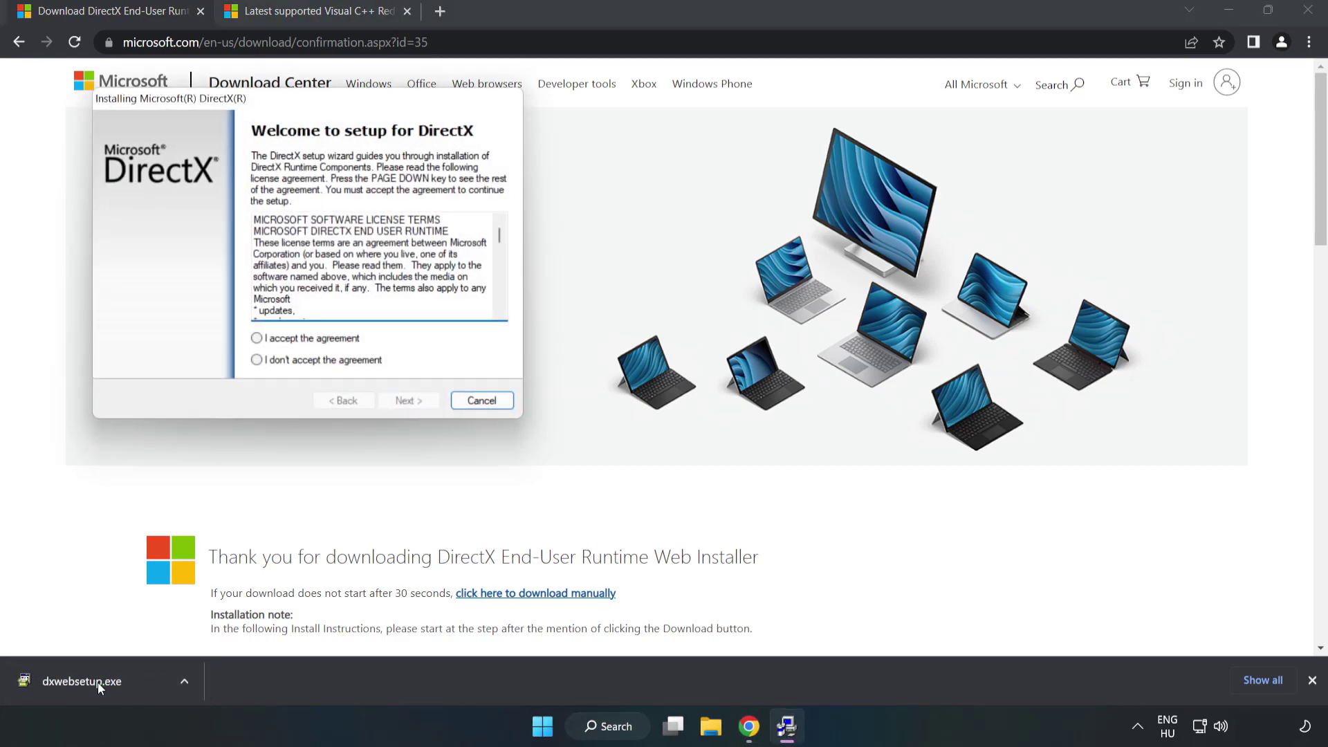
left_click_drag(302, 107, 649, 225)
left_click_drag(845, 354, 835, 426)
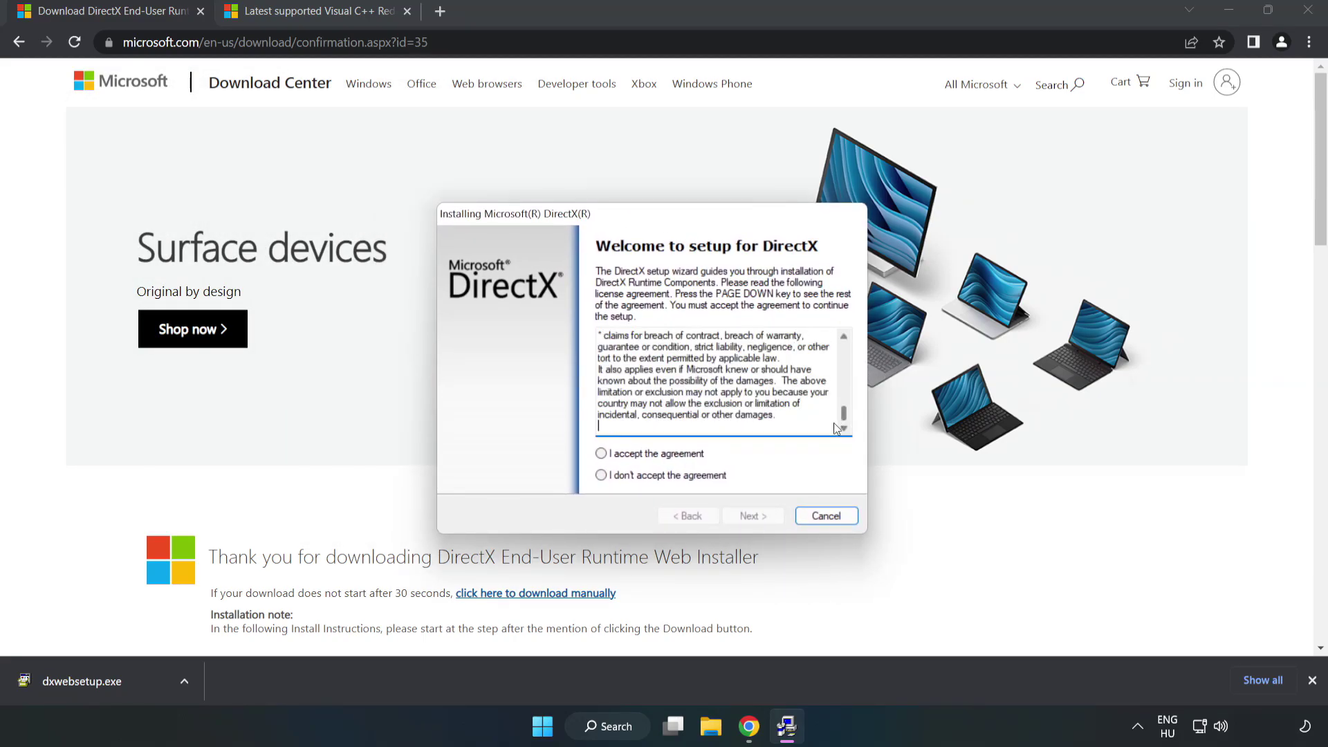
left_click(613, 456)
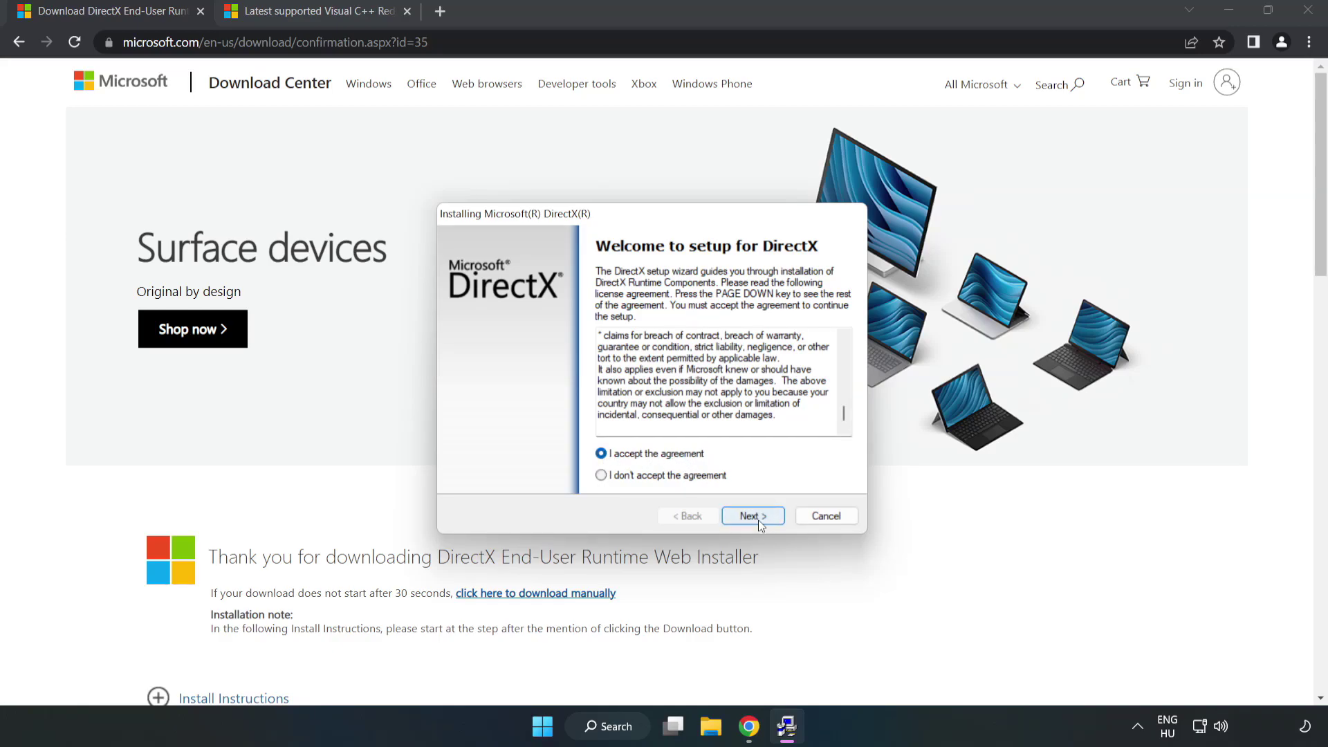
left_click(753, 516)
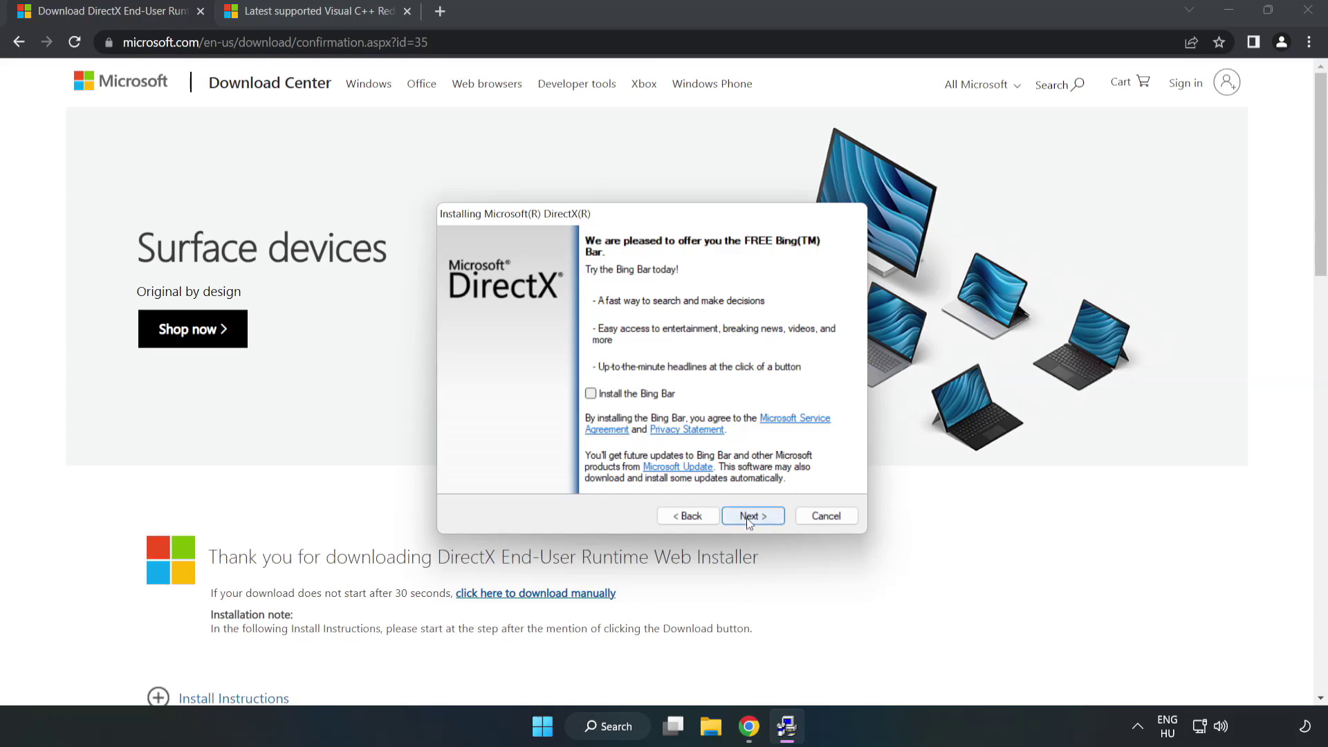
left_click(764, 518)
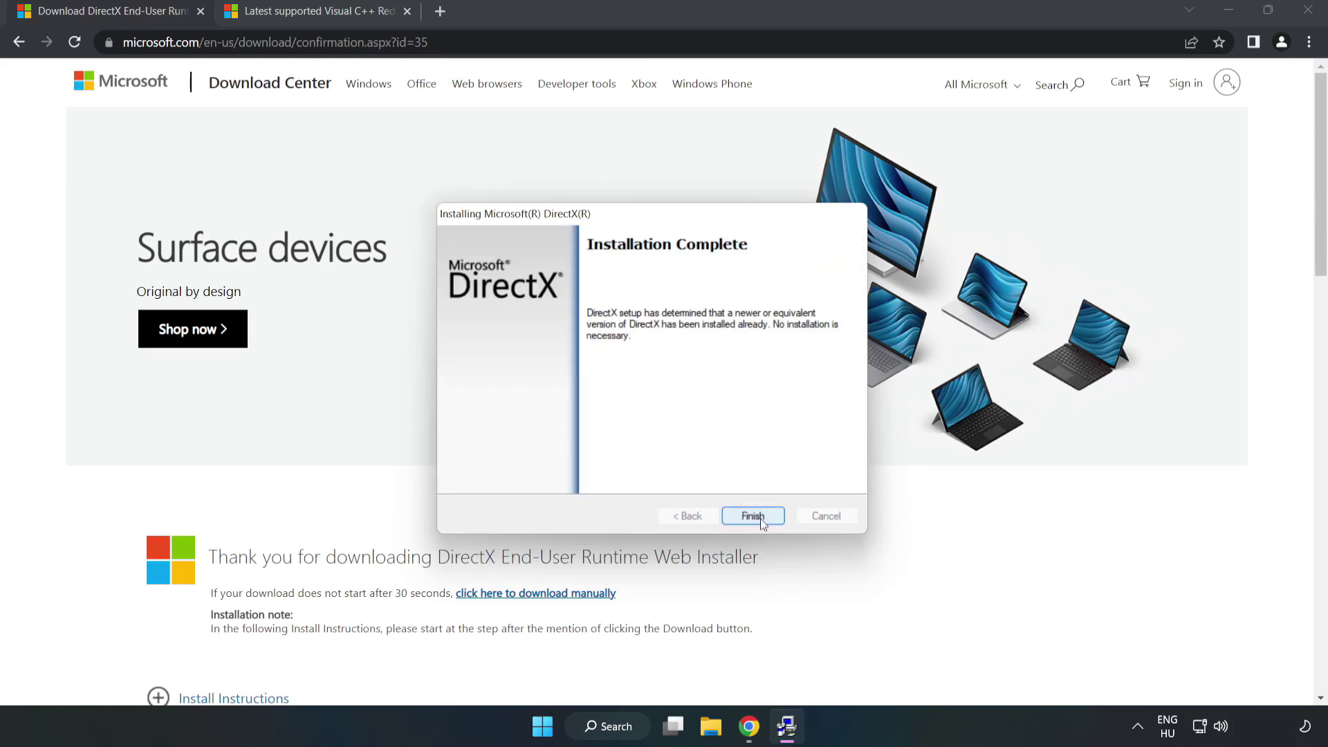
left_click(754, 517)
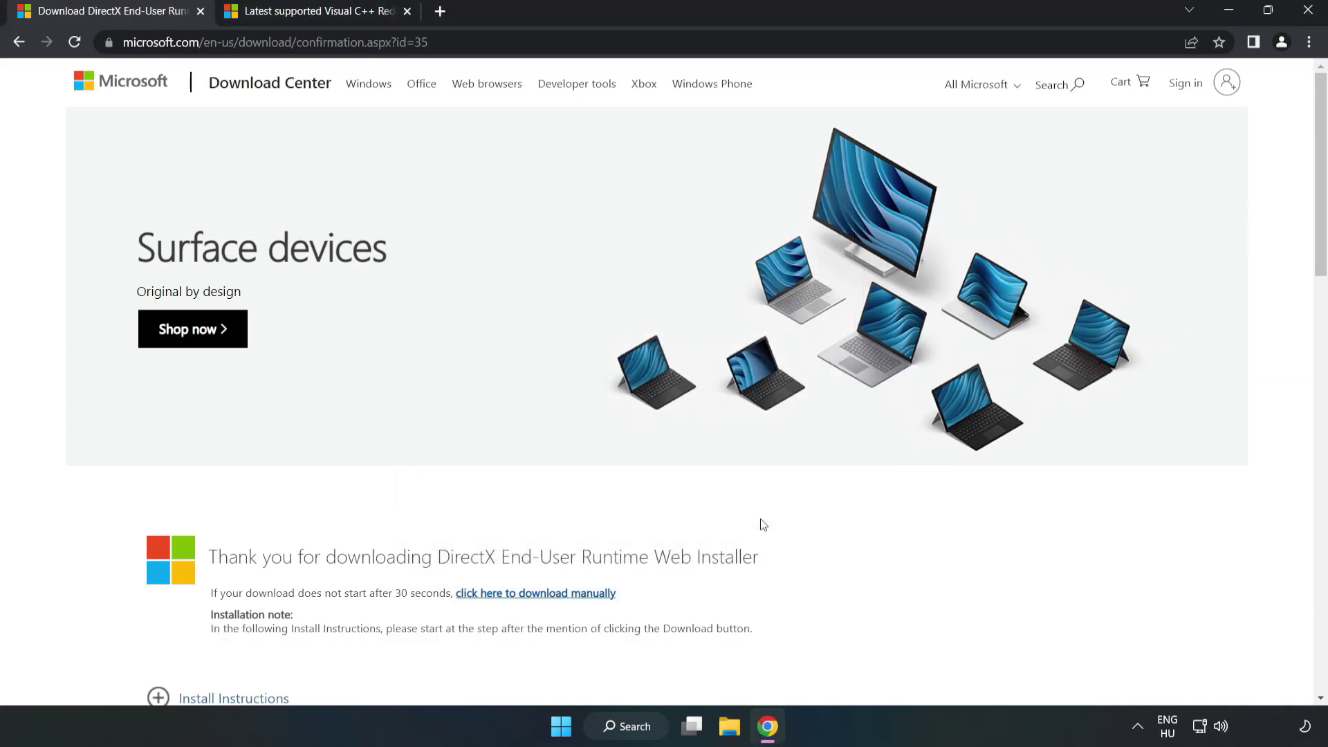
Close the DirectX tab and download VC_redist ARM64, x86 and x64 from the Visual Studio 2015–2022 table
left_click(200, 11)
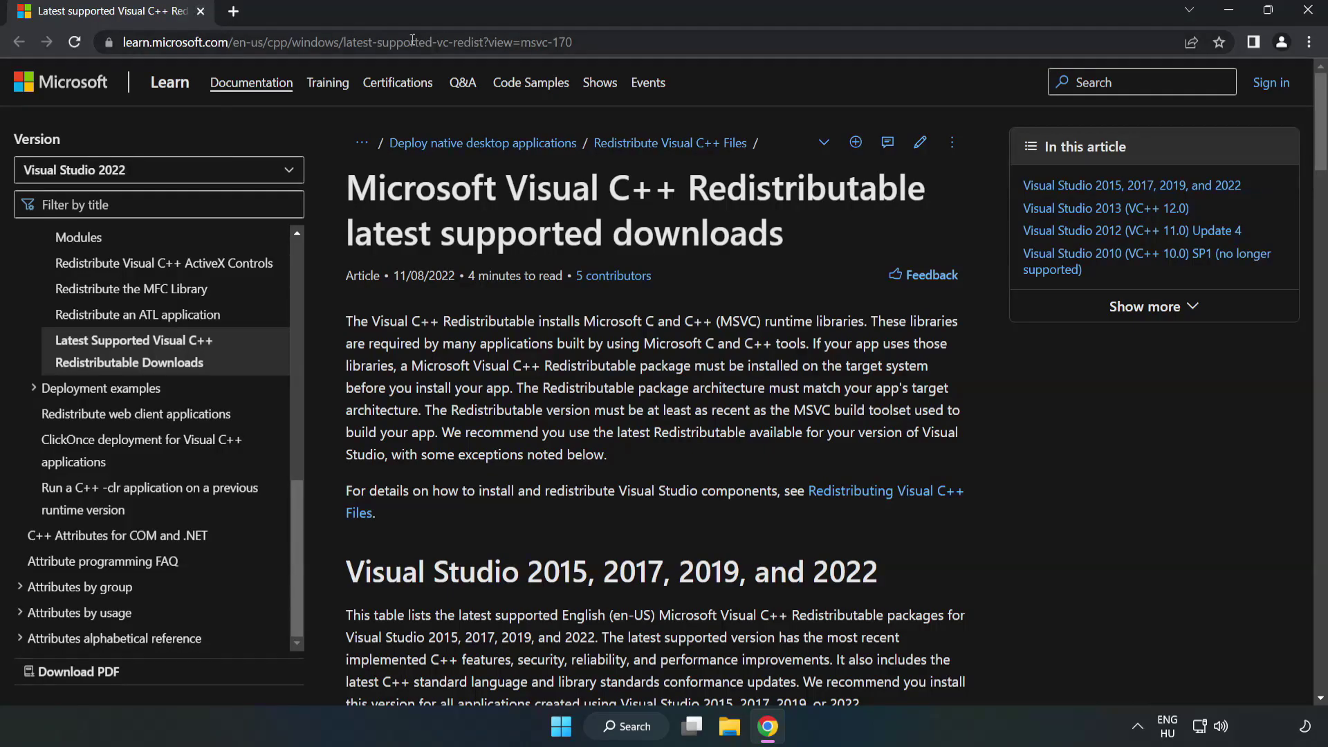
left_click(574, 43)
left_click_drag(574, 43, 480, 42)
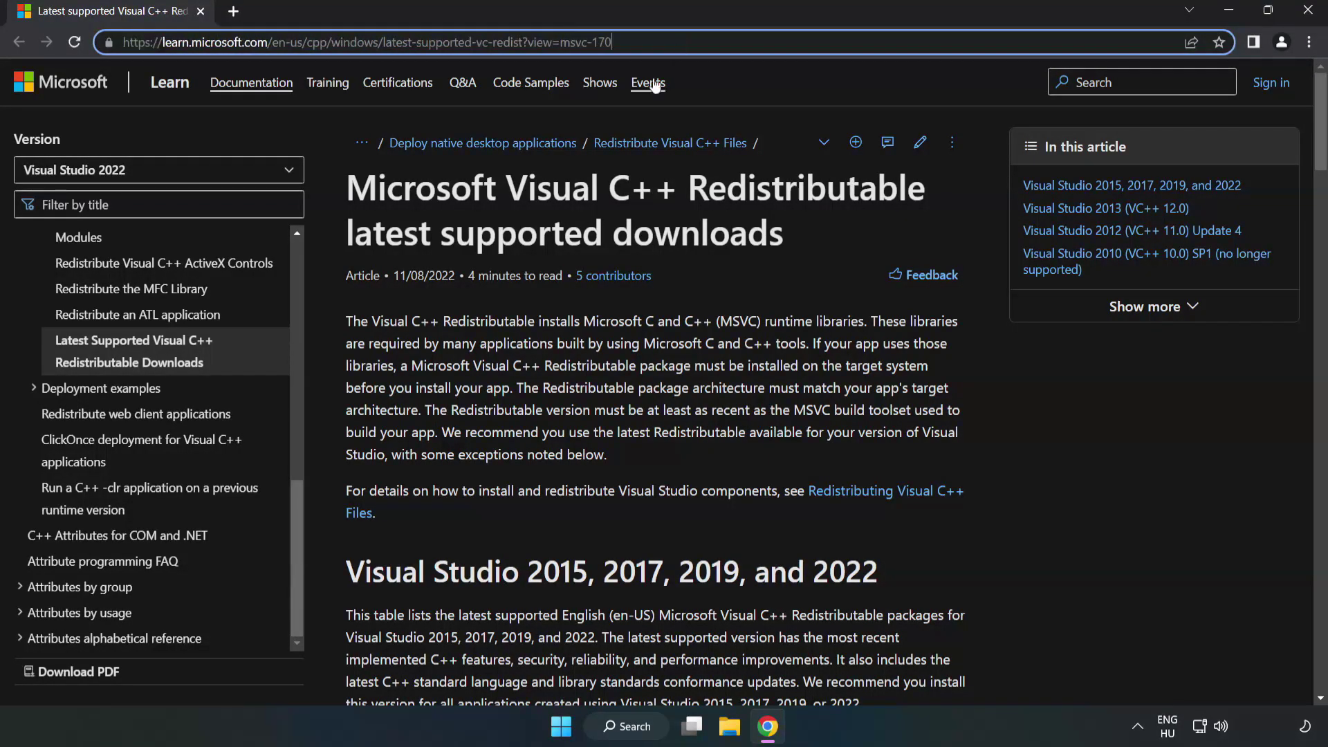
left_click(530, 248)
scroll(530, 247, "down", 6)
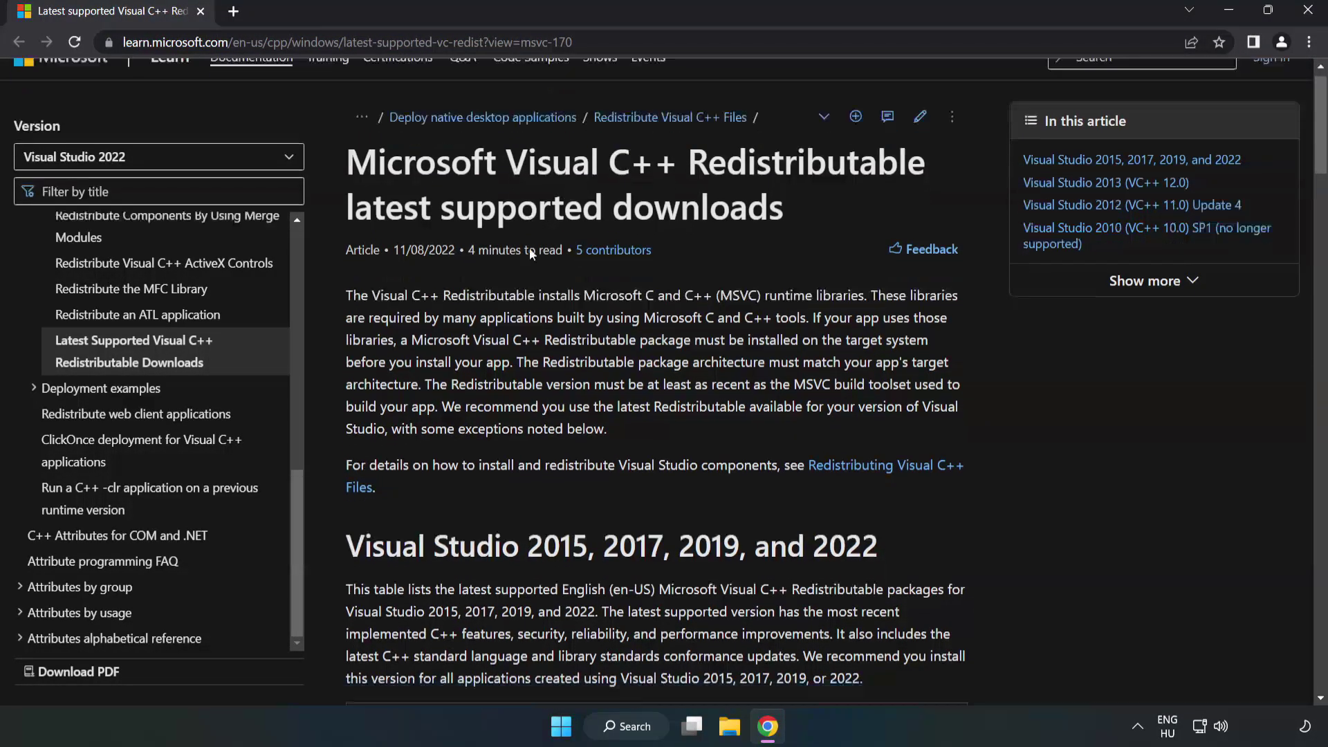
scroll(535, 259, "down", 1)
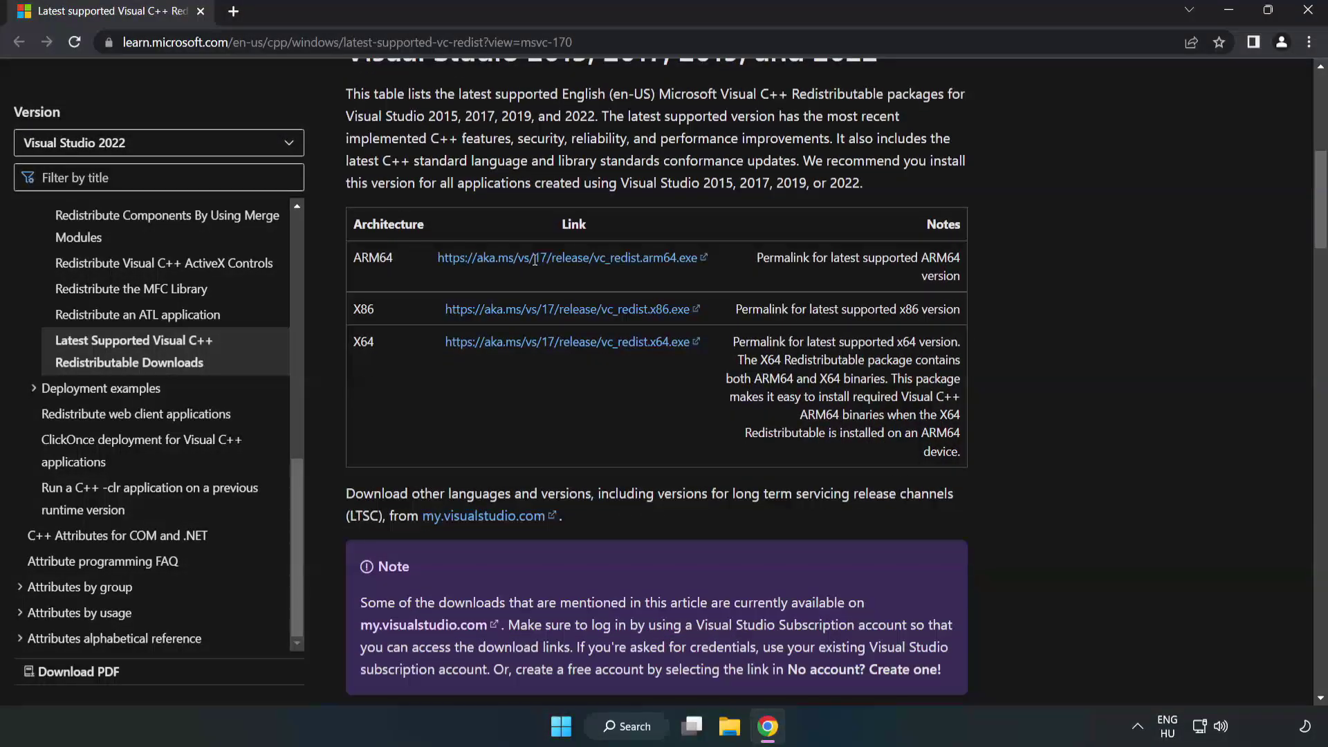
scroll(539, 261, "up", 1)
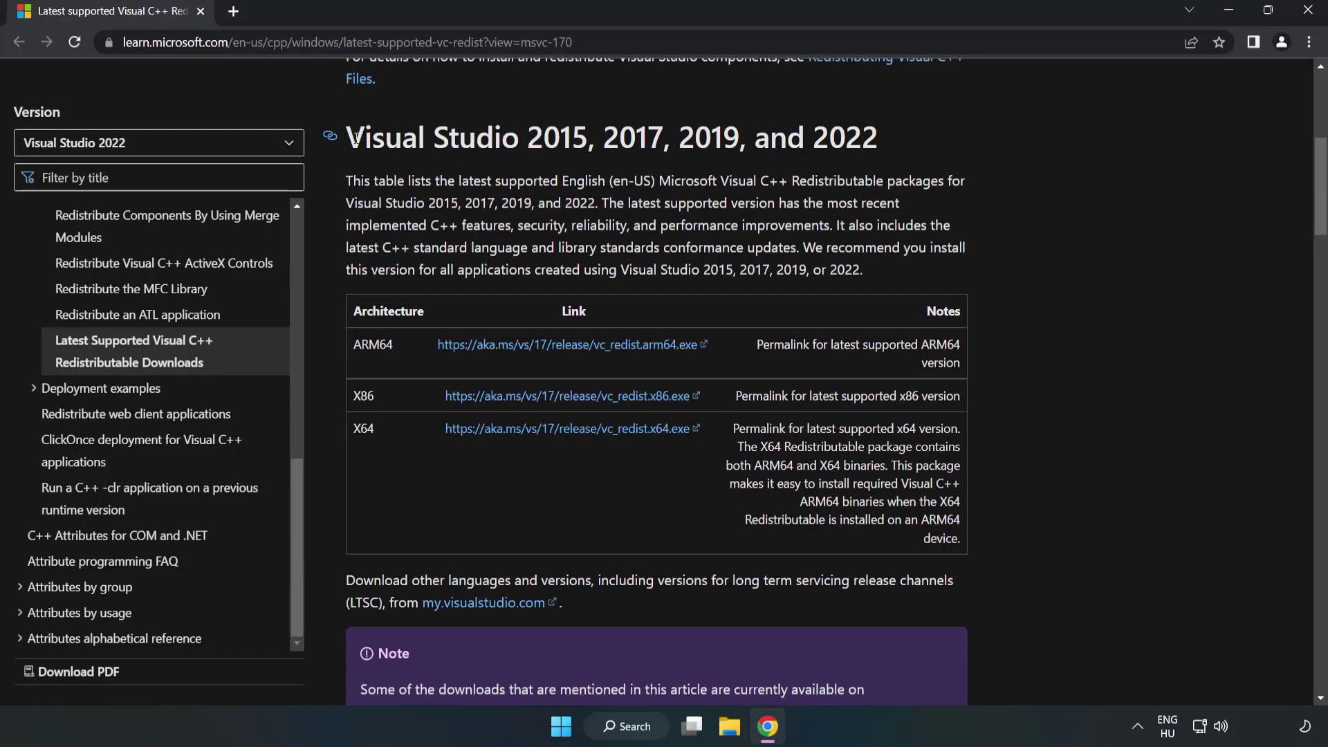
left_click_drag(343, 141, 878, 142)
left_click(823, 174)
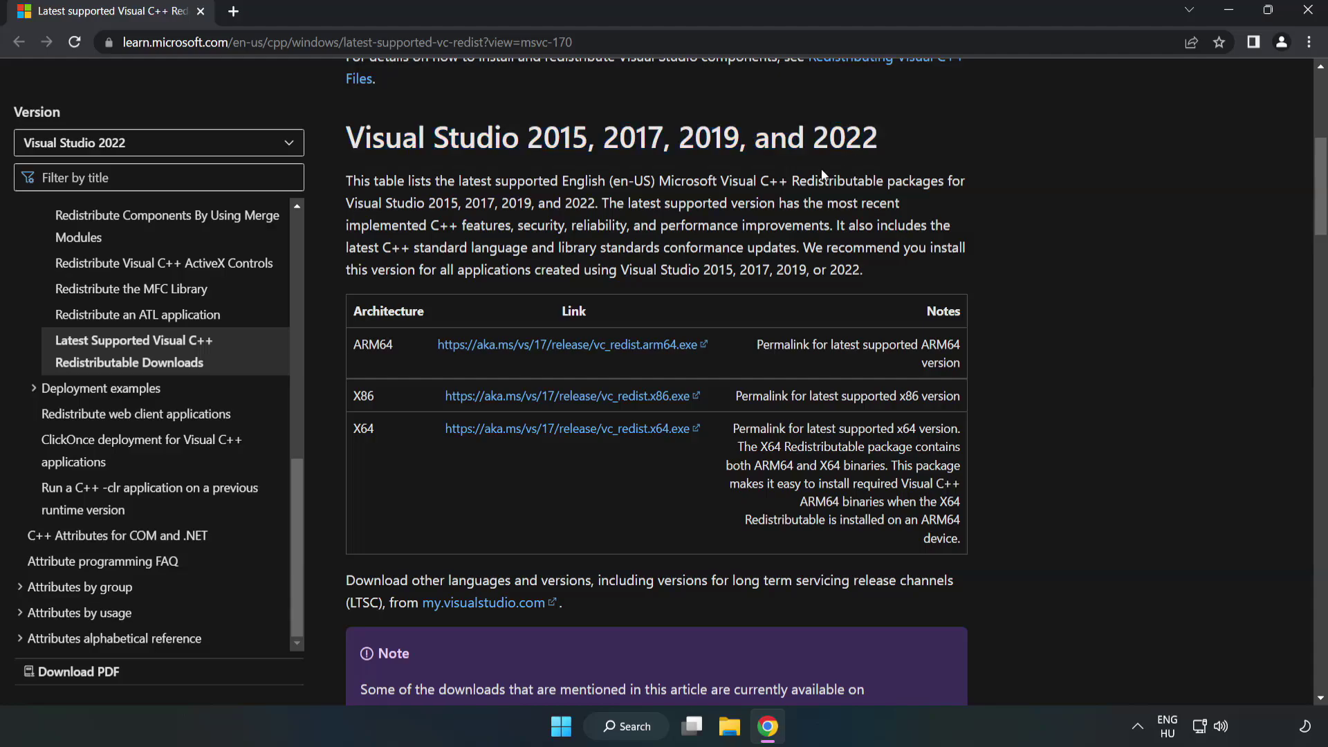
left_click(546, 340)
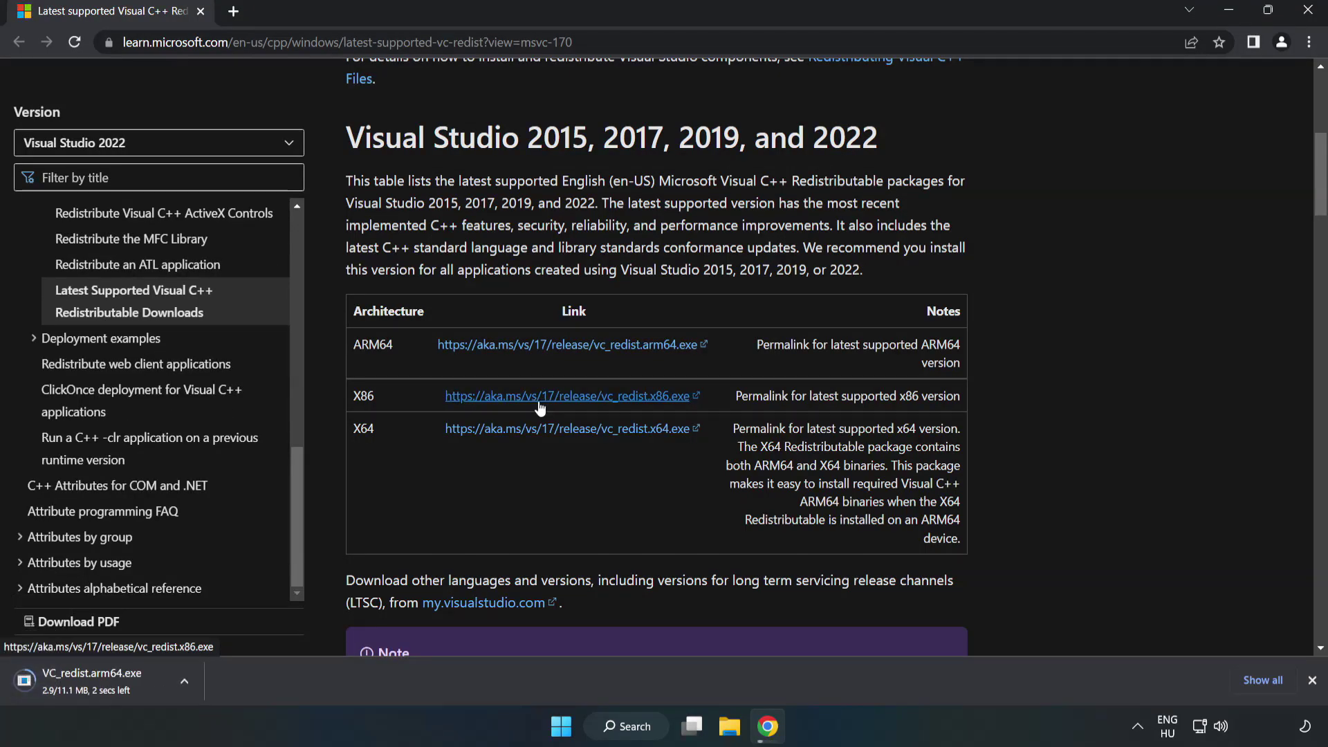
left_click(541, 408)
left_click(558, 431)
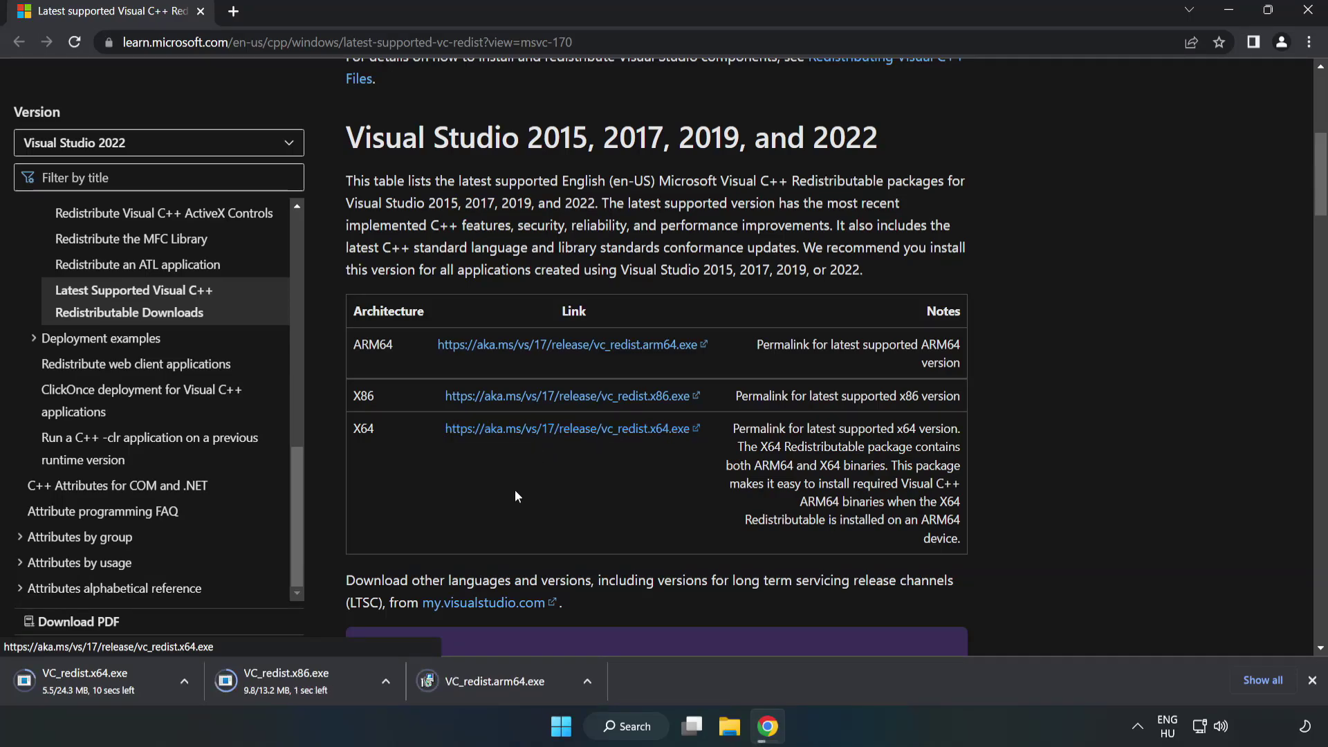
Try installing the ARM64 Visual C++ runtime and dismiss the Setup Failed message
left_click(506, 682)
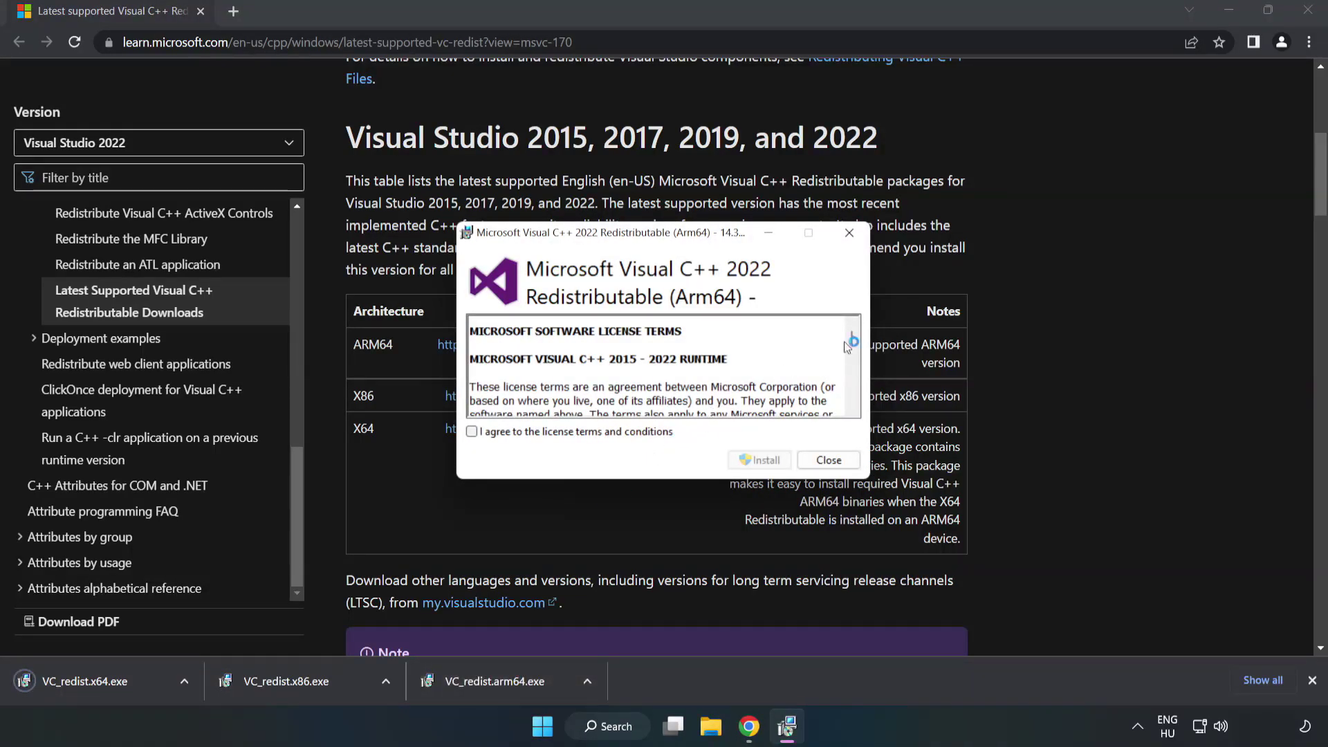
left_click_drag(852, 337, 853, 408)
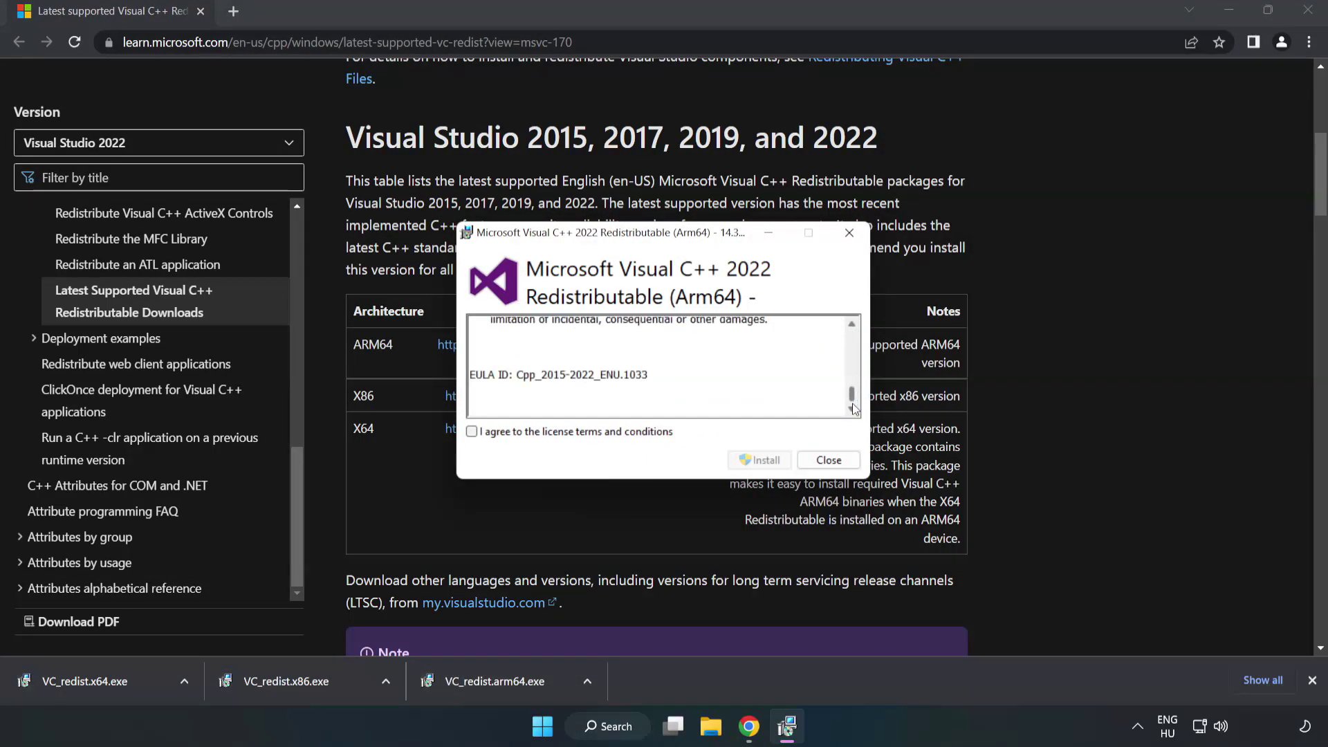
left_click(472, 431)
left_click(760, 462)
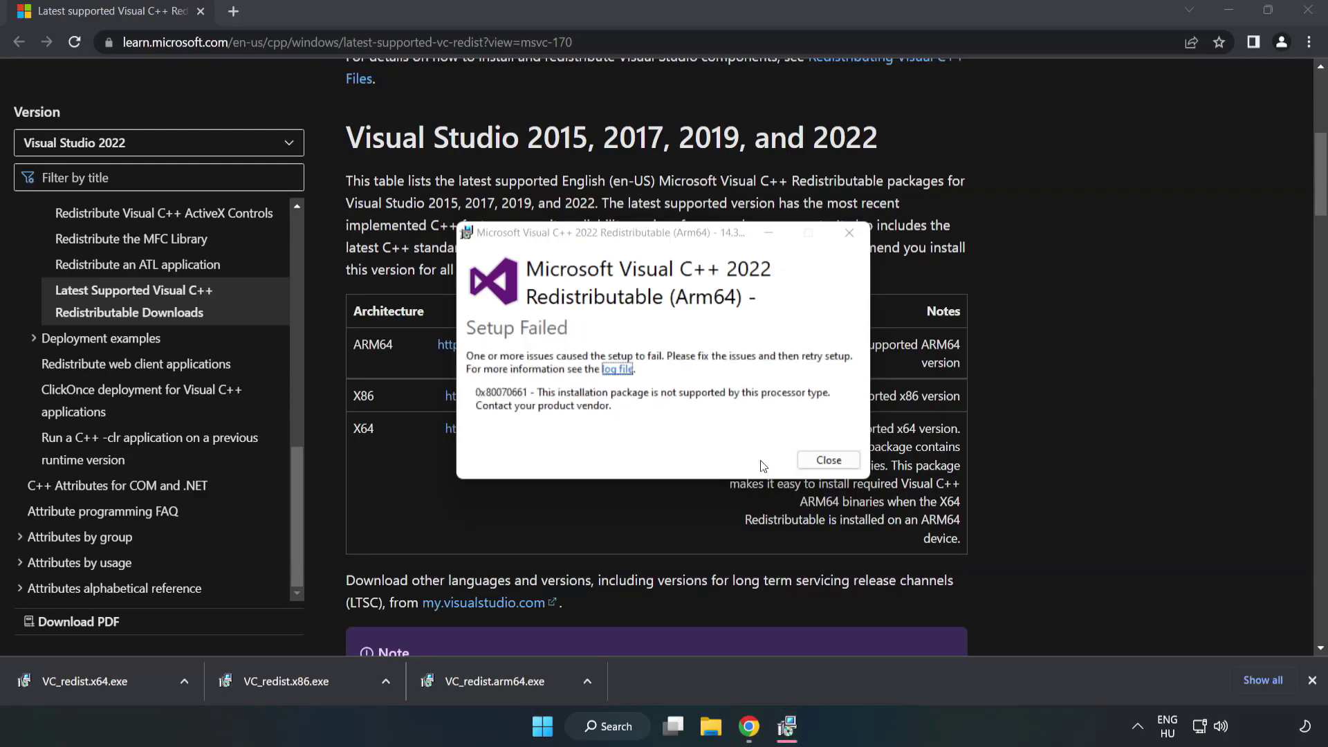
left_click(828, 460)
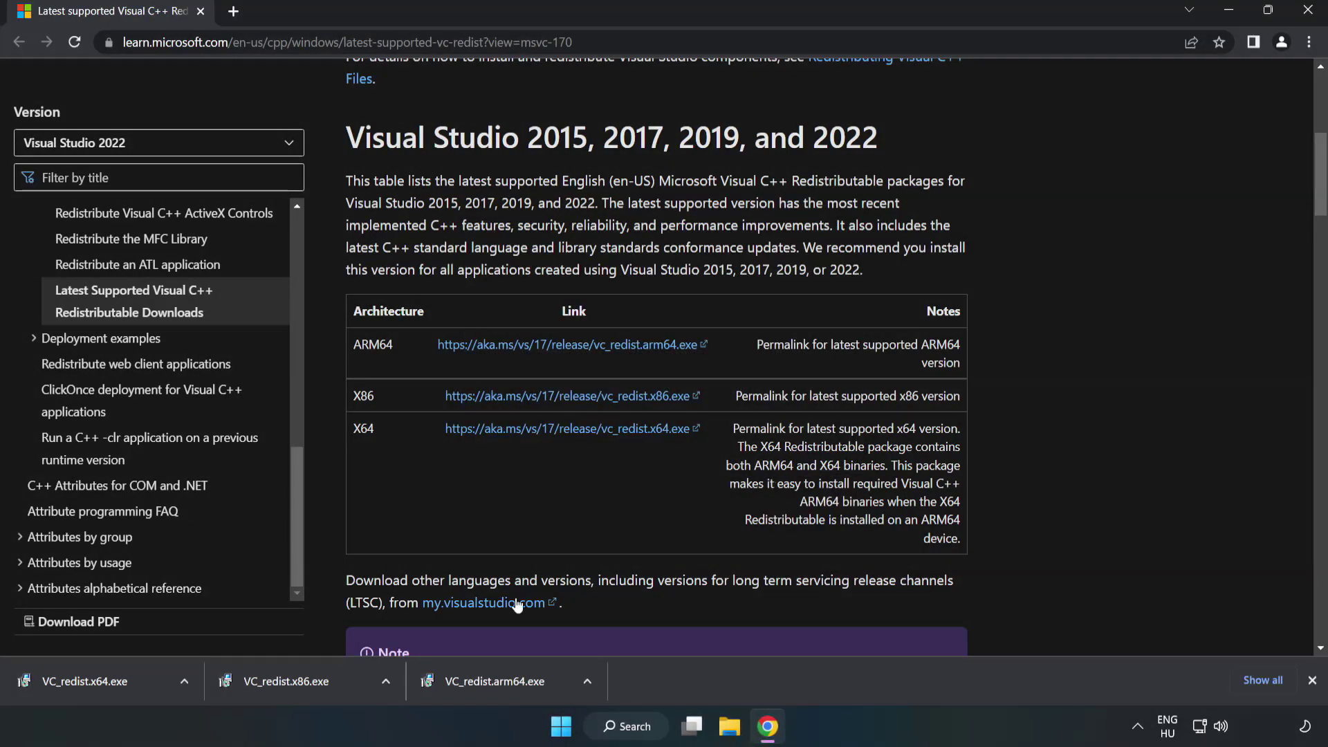
Install the x86 Visual C++ 2015-2022 runtime after agreeing to the license terms
left_click(294, 682)
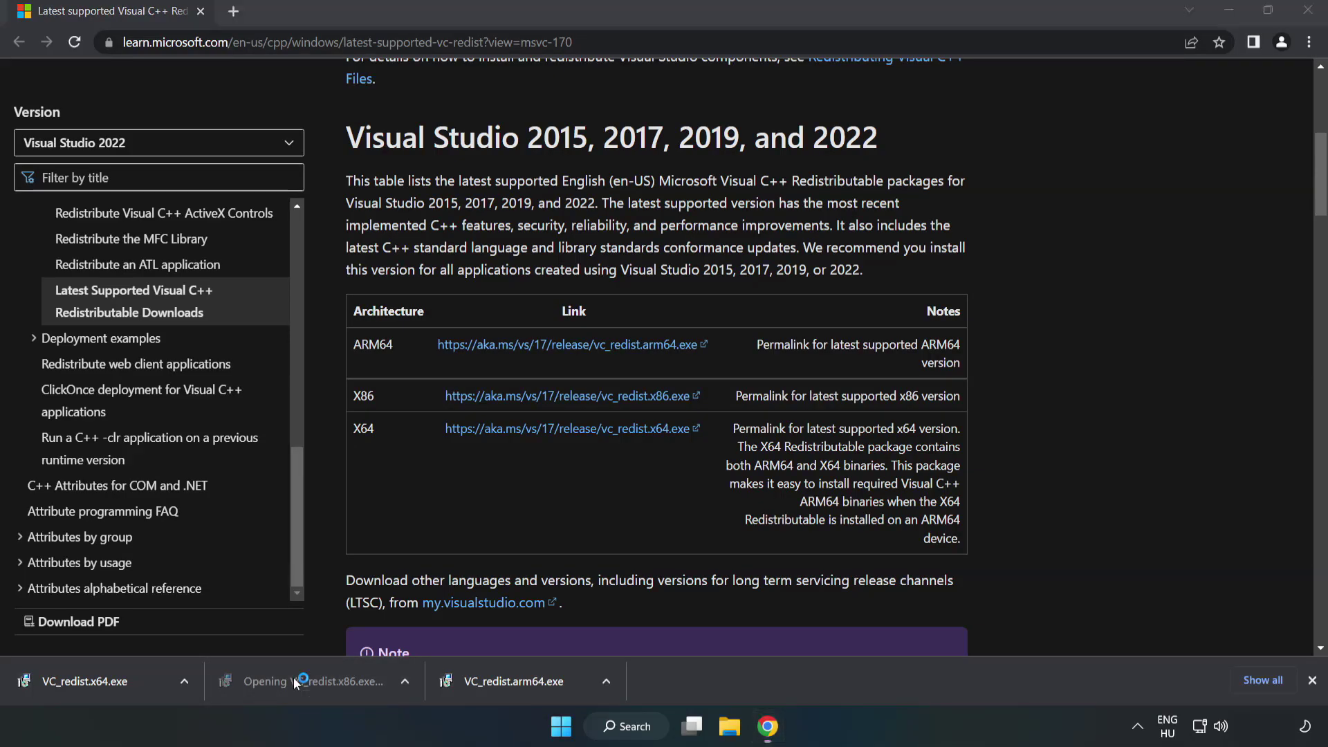
left_click_drag(850, 339, 851, 413)
left_click(471, 432)
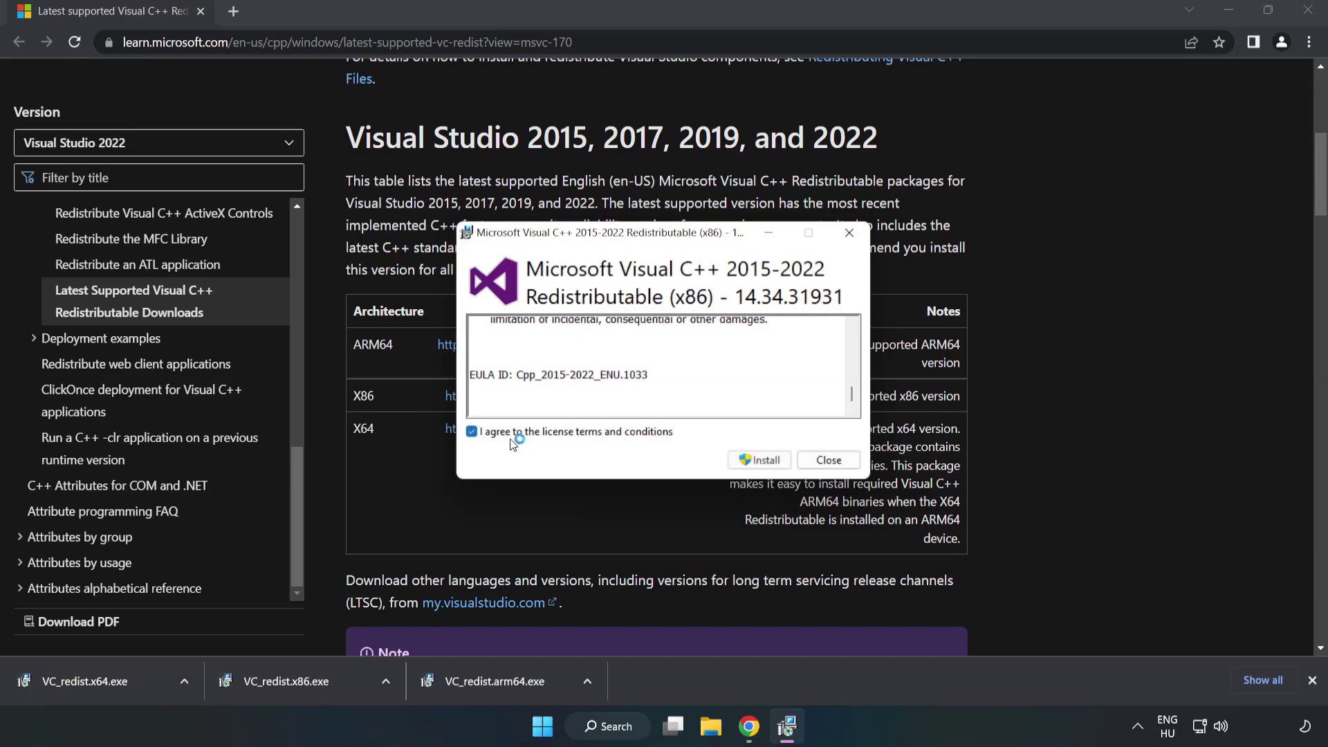
left_click(758, 460)
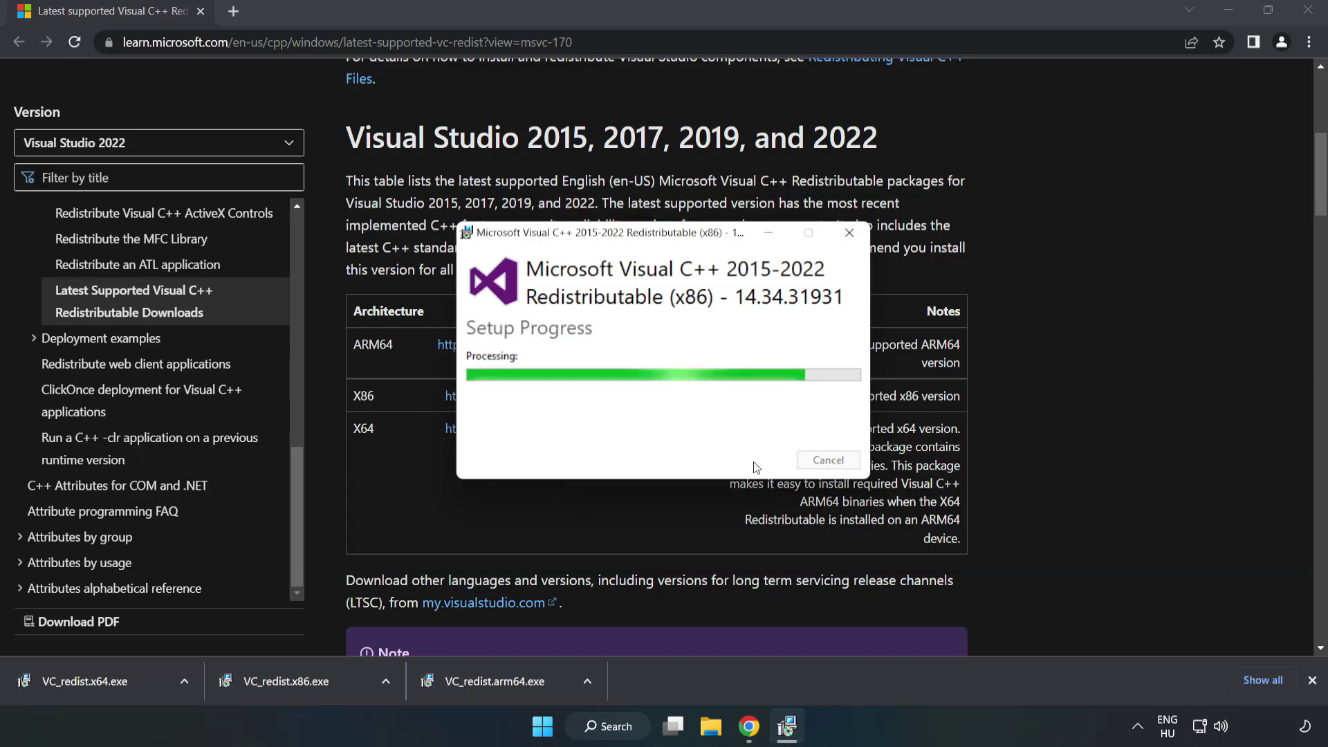
left_click(827, 461)
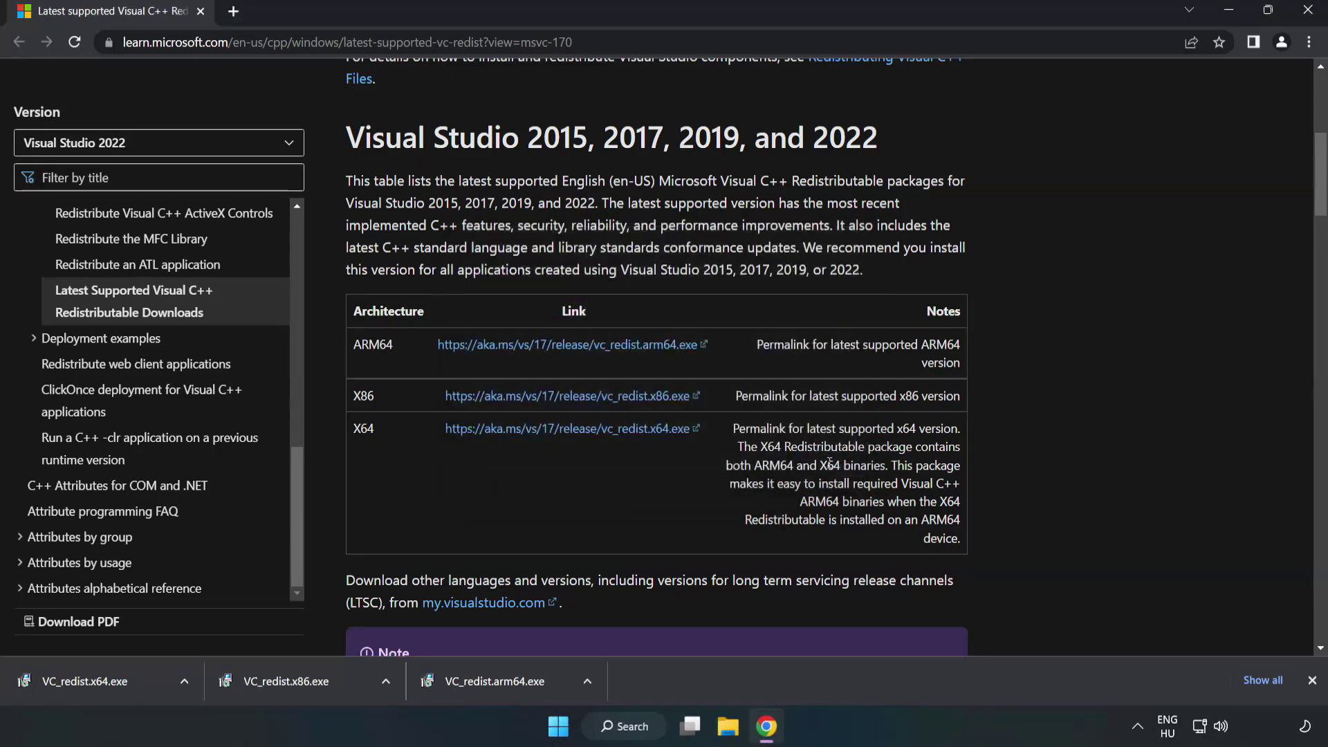
Install the x64 Visual C++ 2015-2022 runtime (14.34.31931) and close the successful setup
left_click(72, 676)
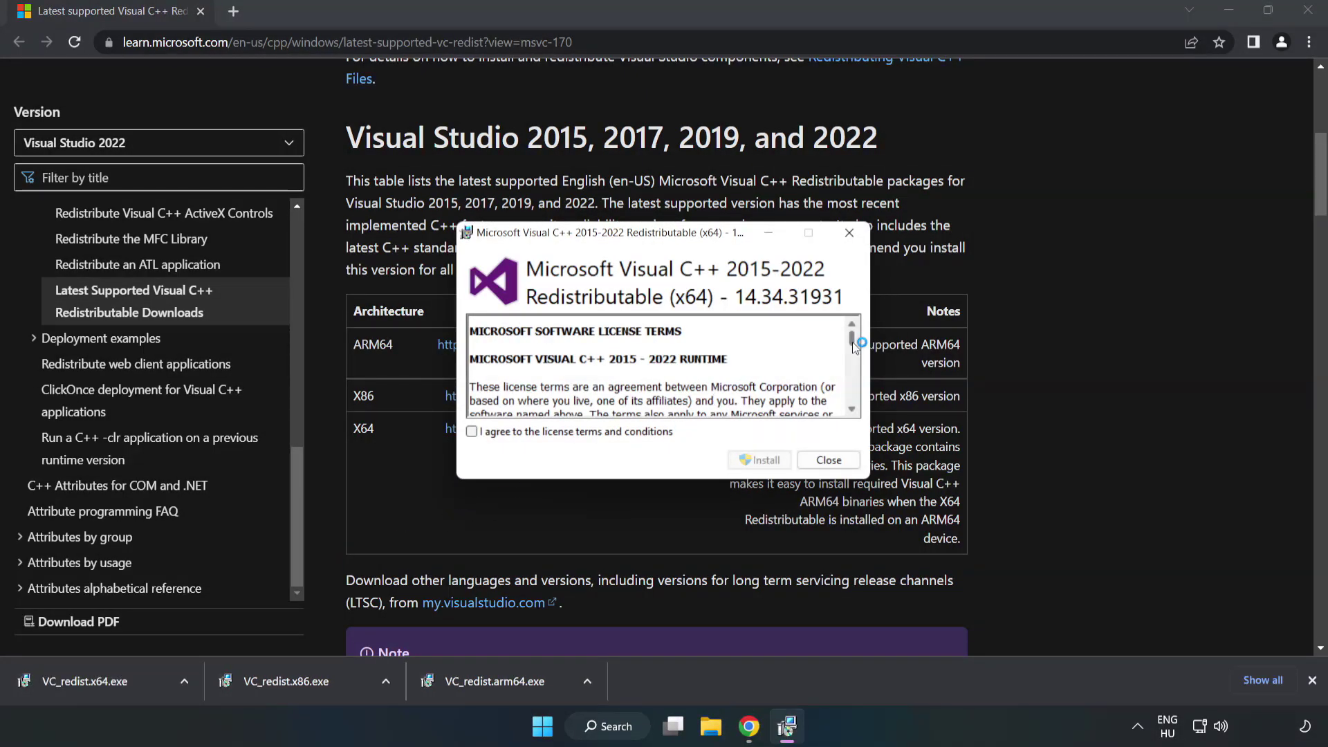
left_click_drag(851, 341, 853, 404)
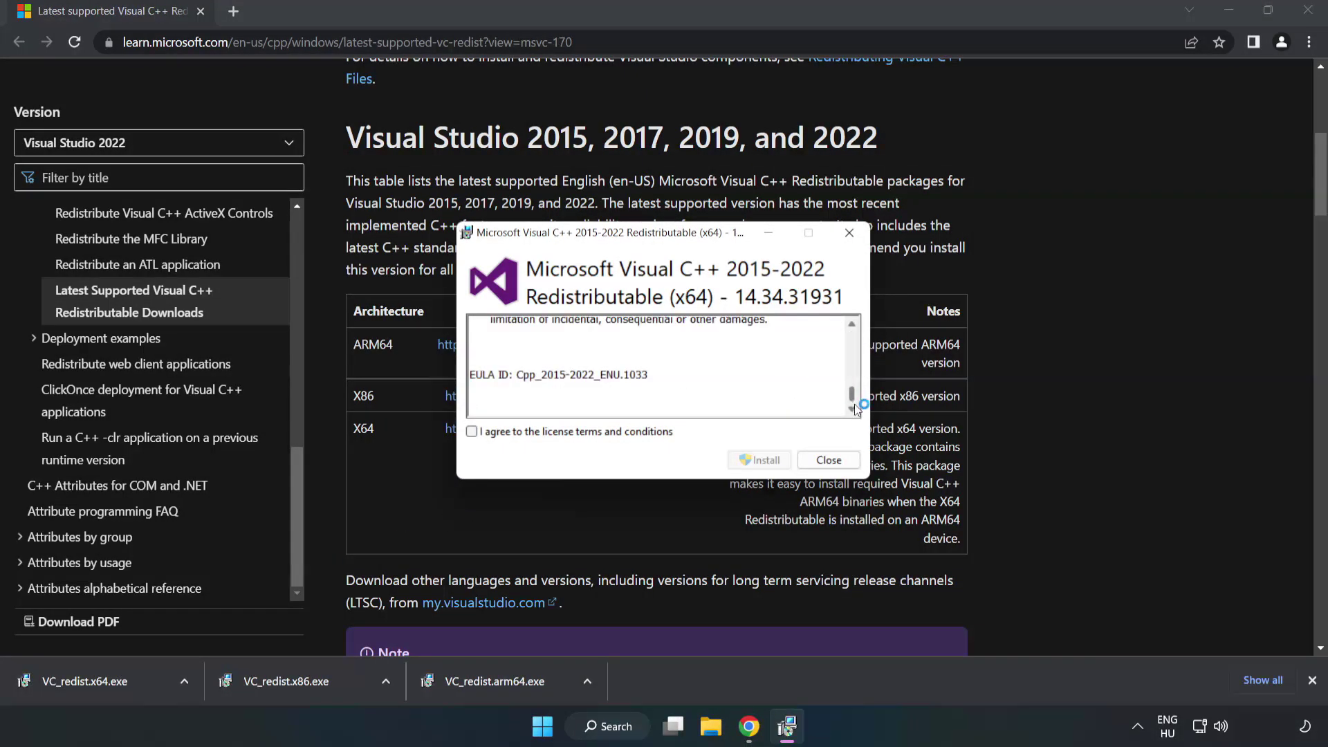
left_click(471, 431)
left_click(756, 459)
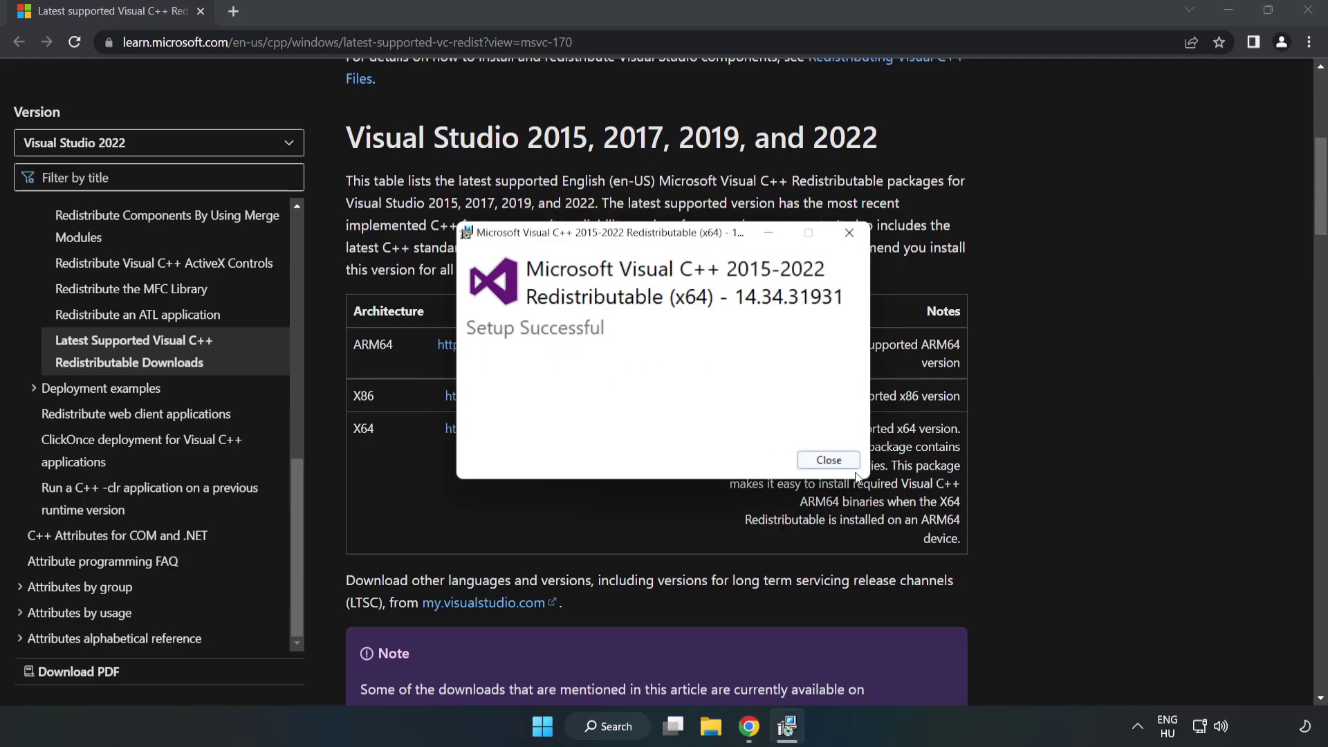
left_click(828, 460)
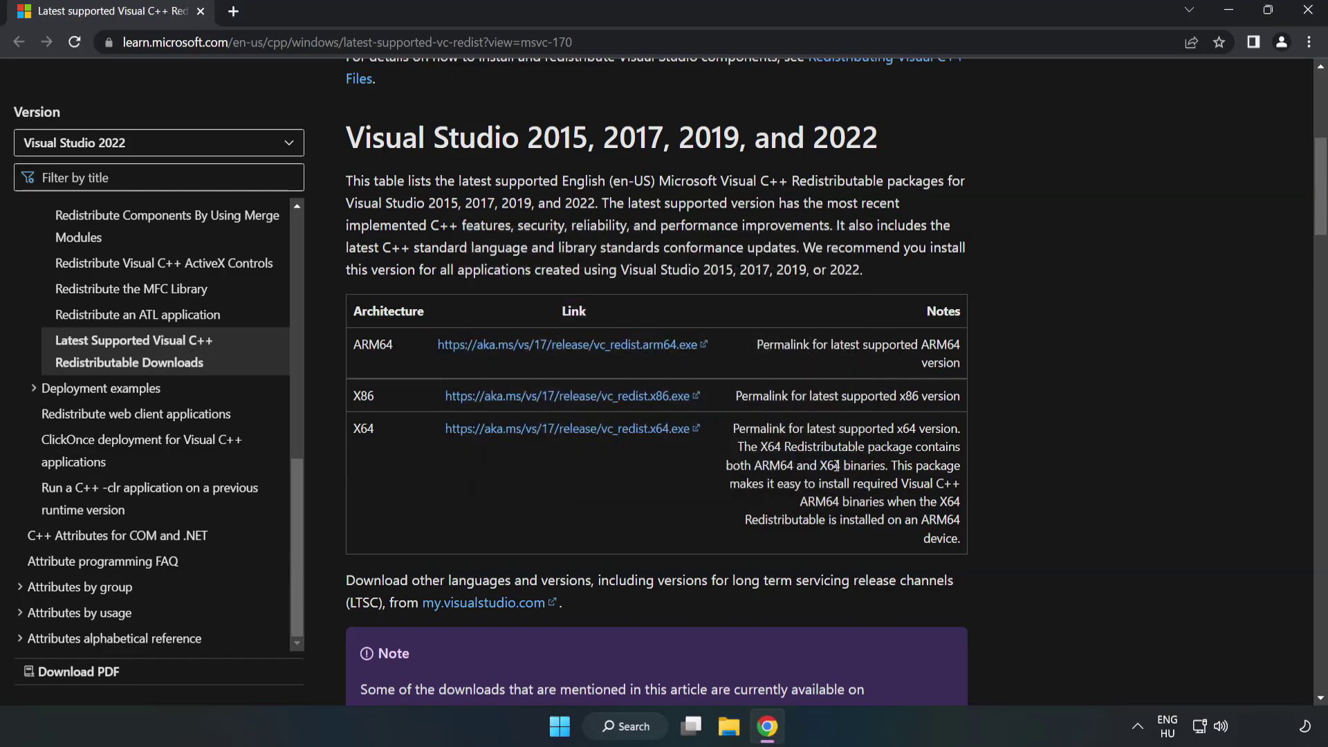
Close Chrome and launch Command Prompt as administrator from a Windows search for cmd
left_click(1310, 17)
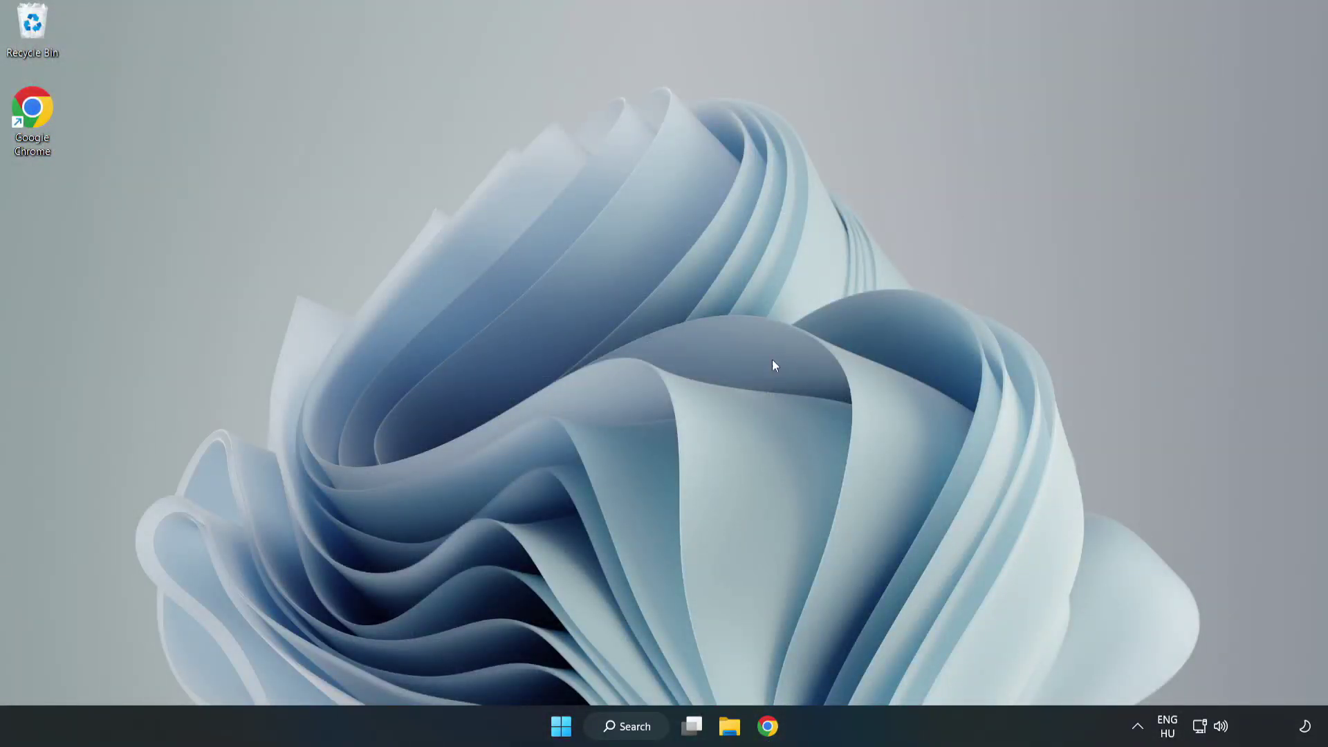
left_click(644, 727)
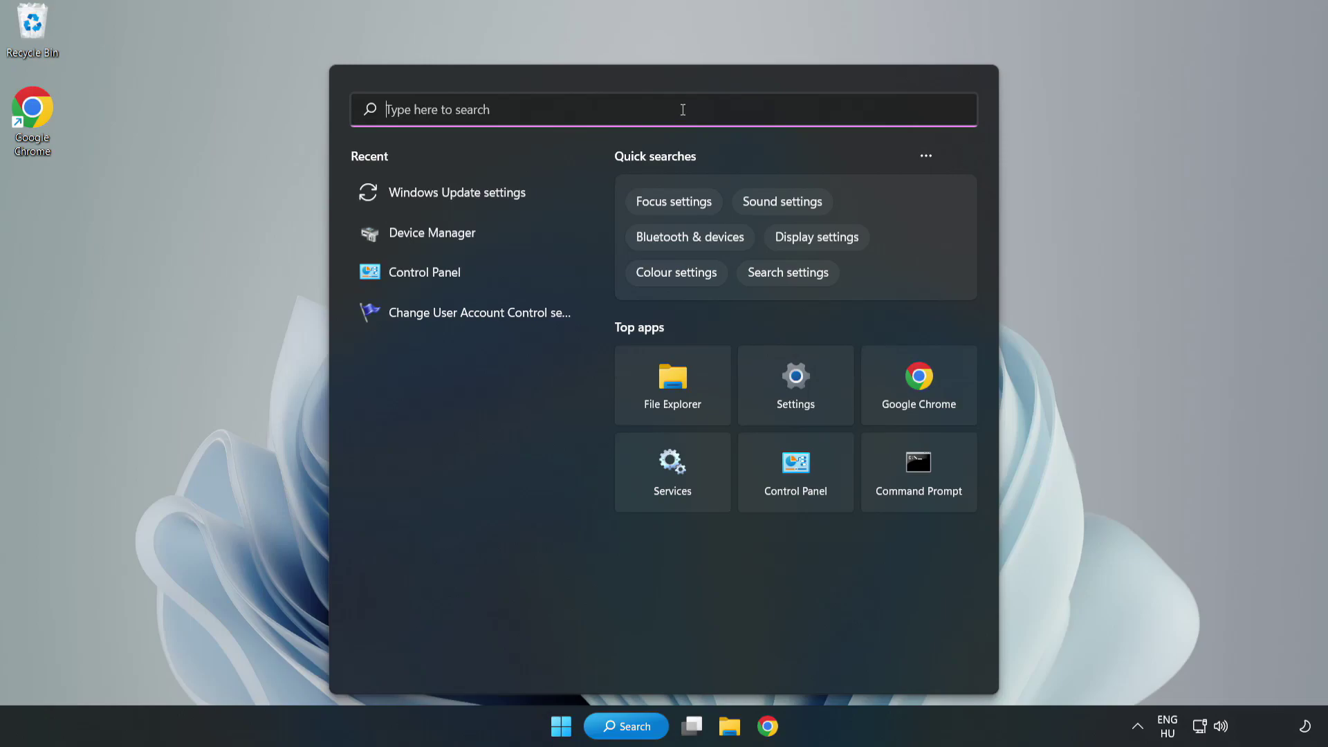
type("cmd")
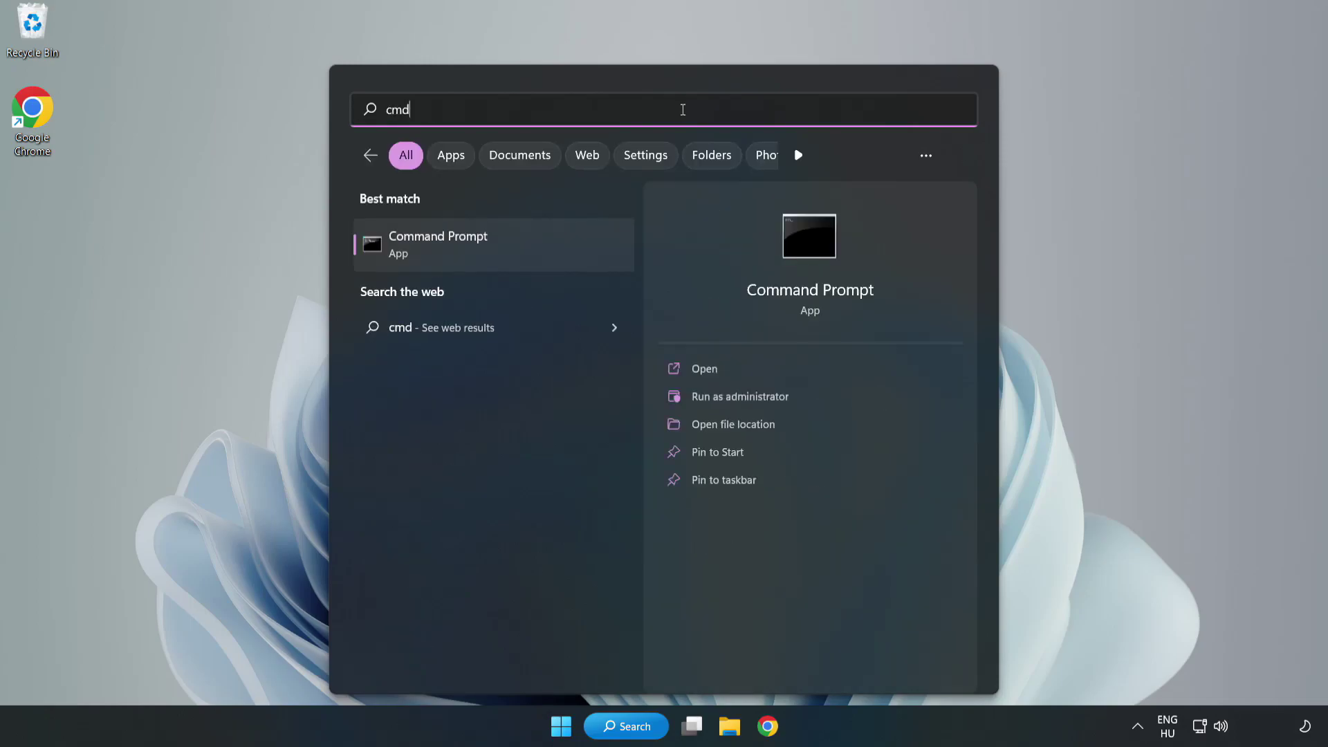
right_click(522, 250)
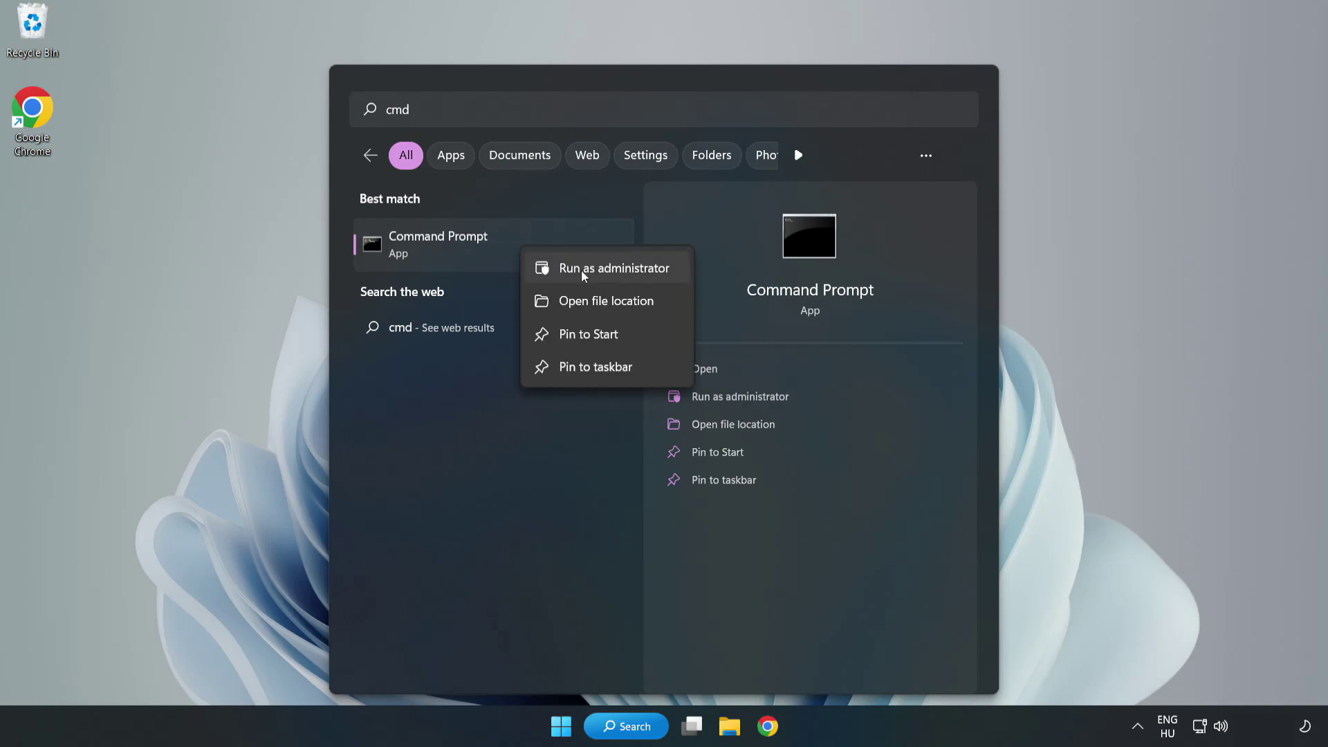
left_click(574, 270)
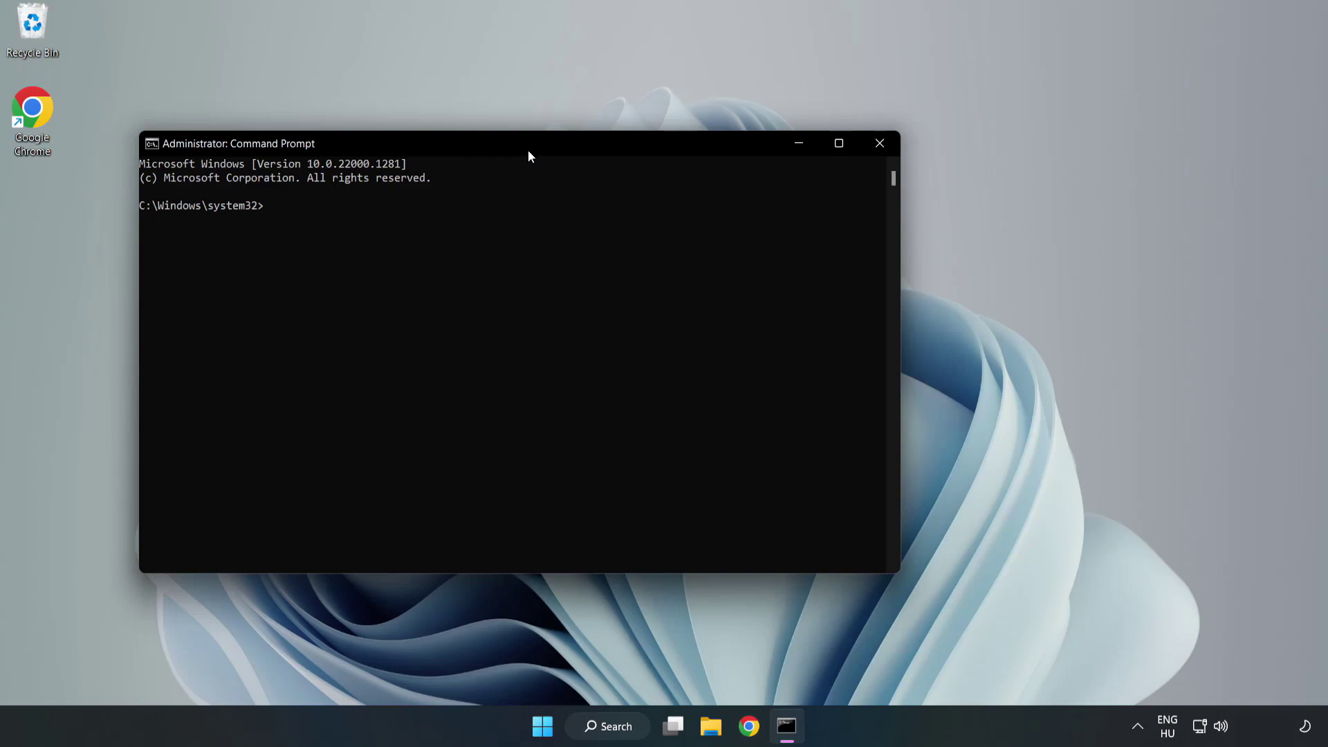
left_click_drag(529, 151, 675, 151)
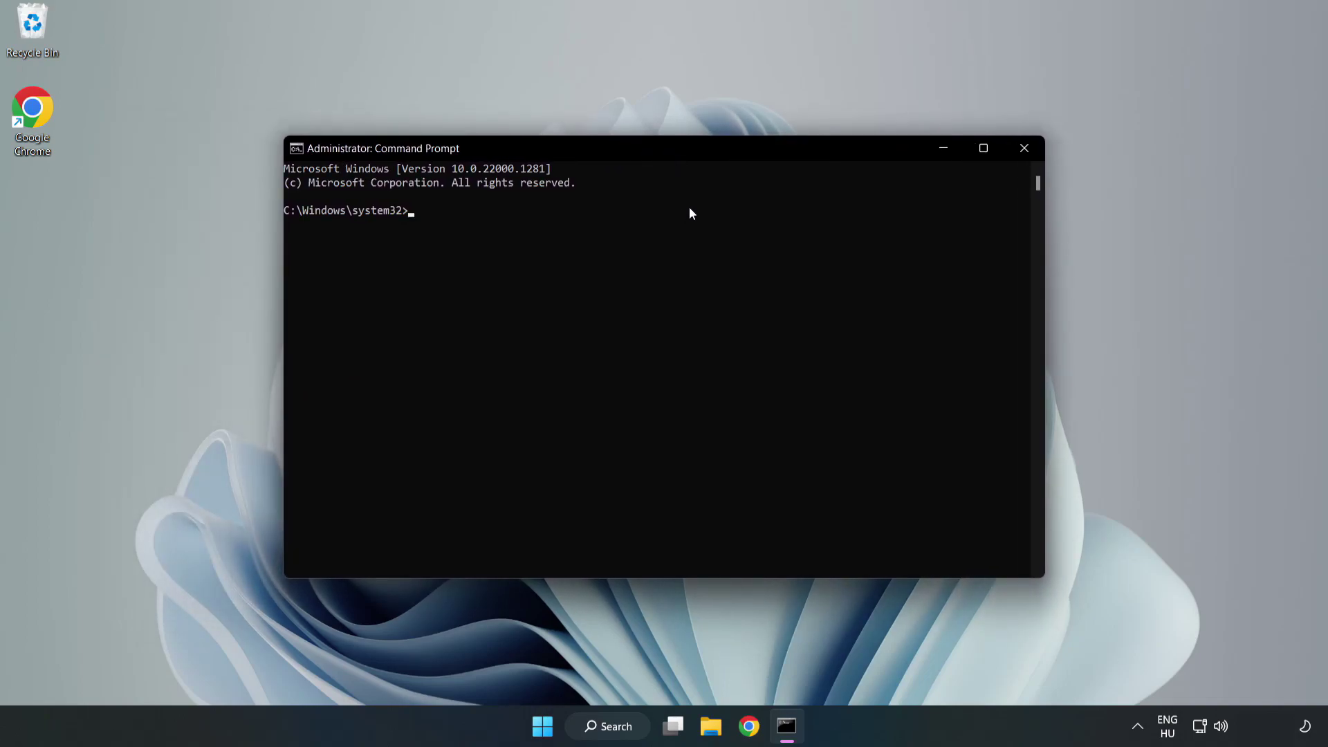
Run sfc /scannow and let verification reach 100% with no integrity violations found
type("sfc ")
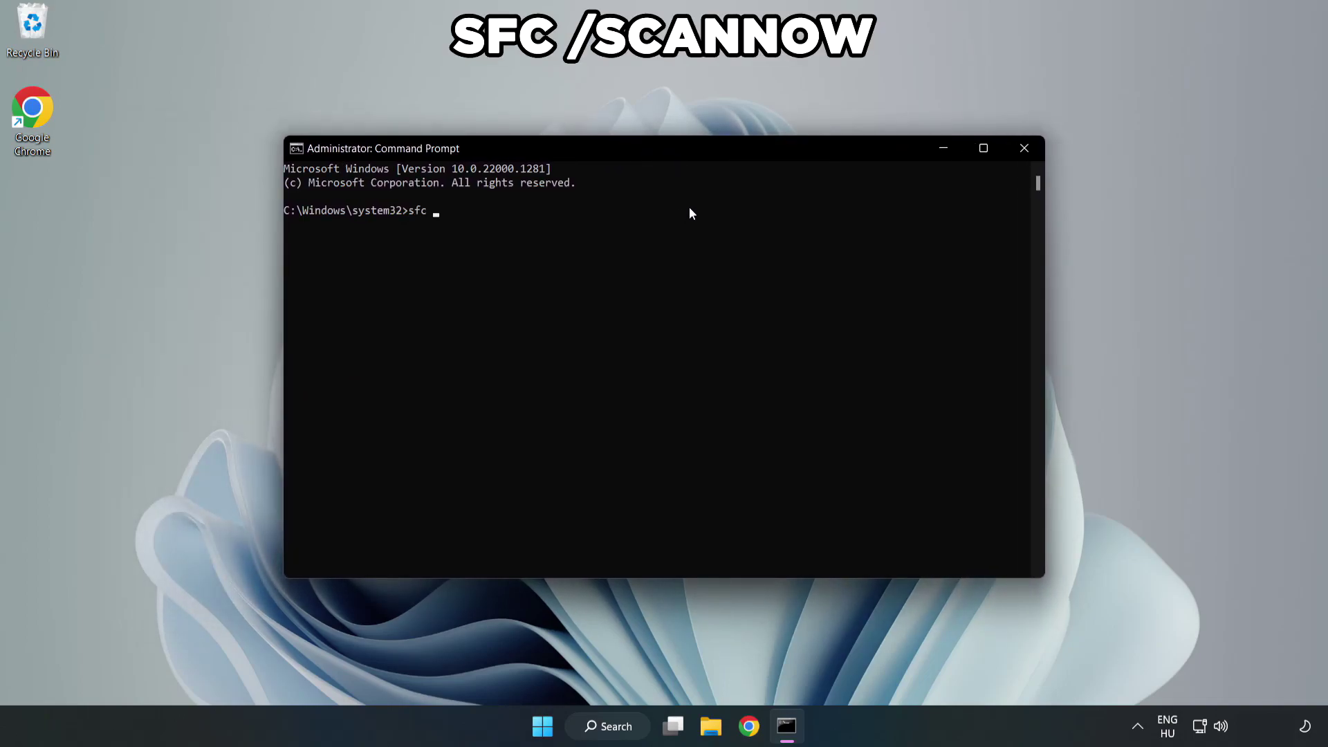
type("/scannow")
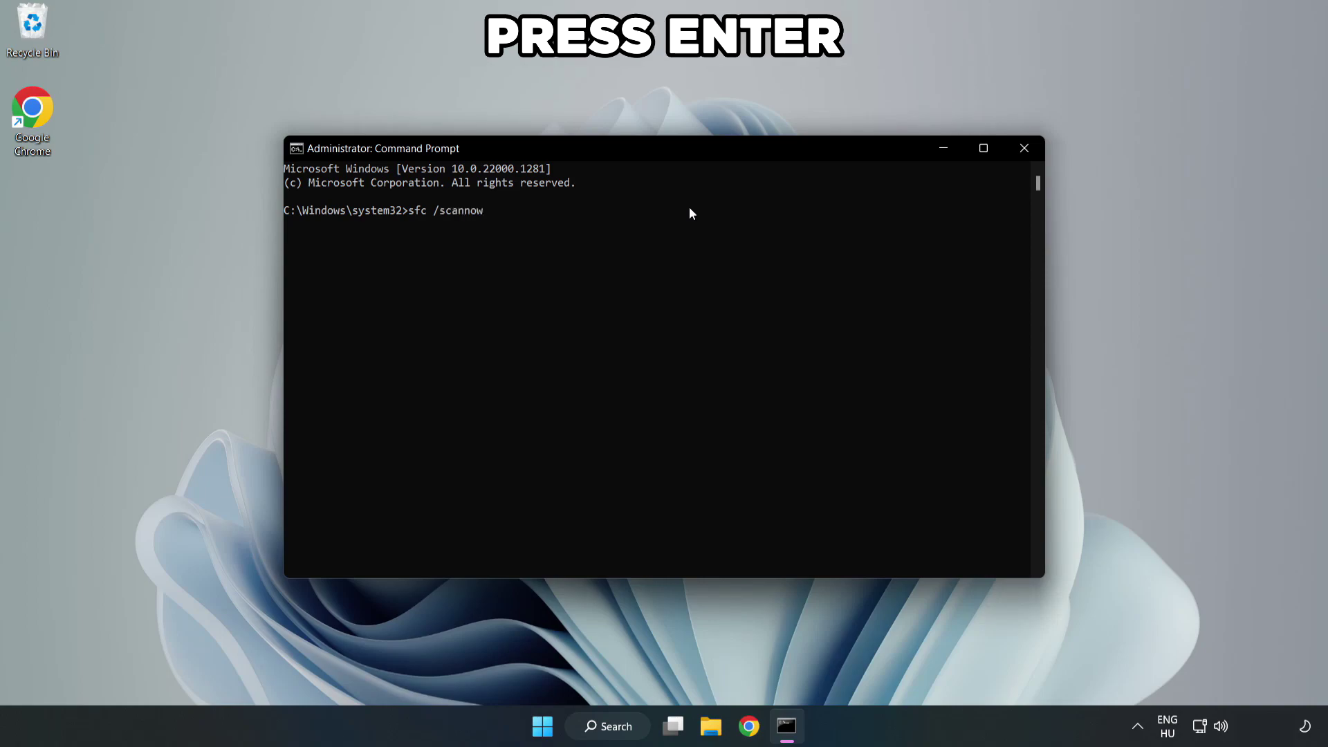
key("Return")
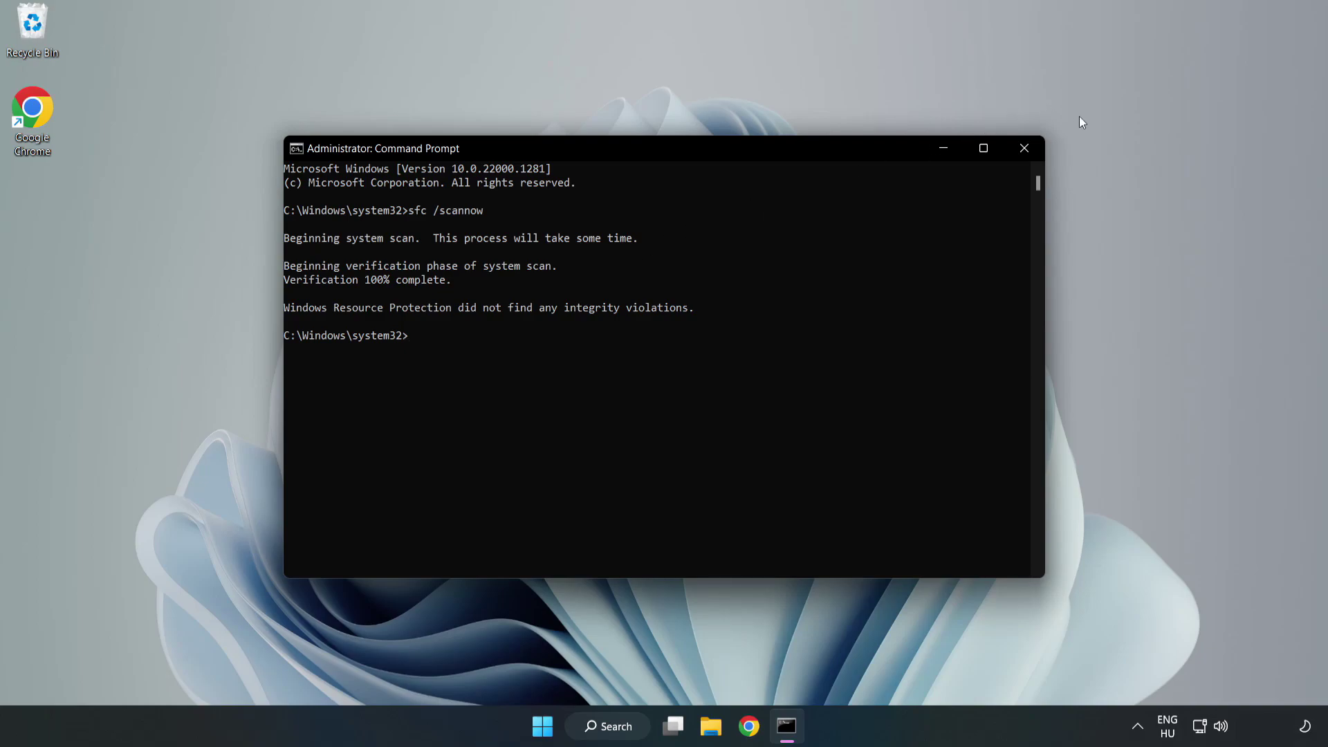
Close Command Prompt and show the Start menu's power options, including Restart
left_click(1023, 156)
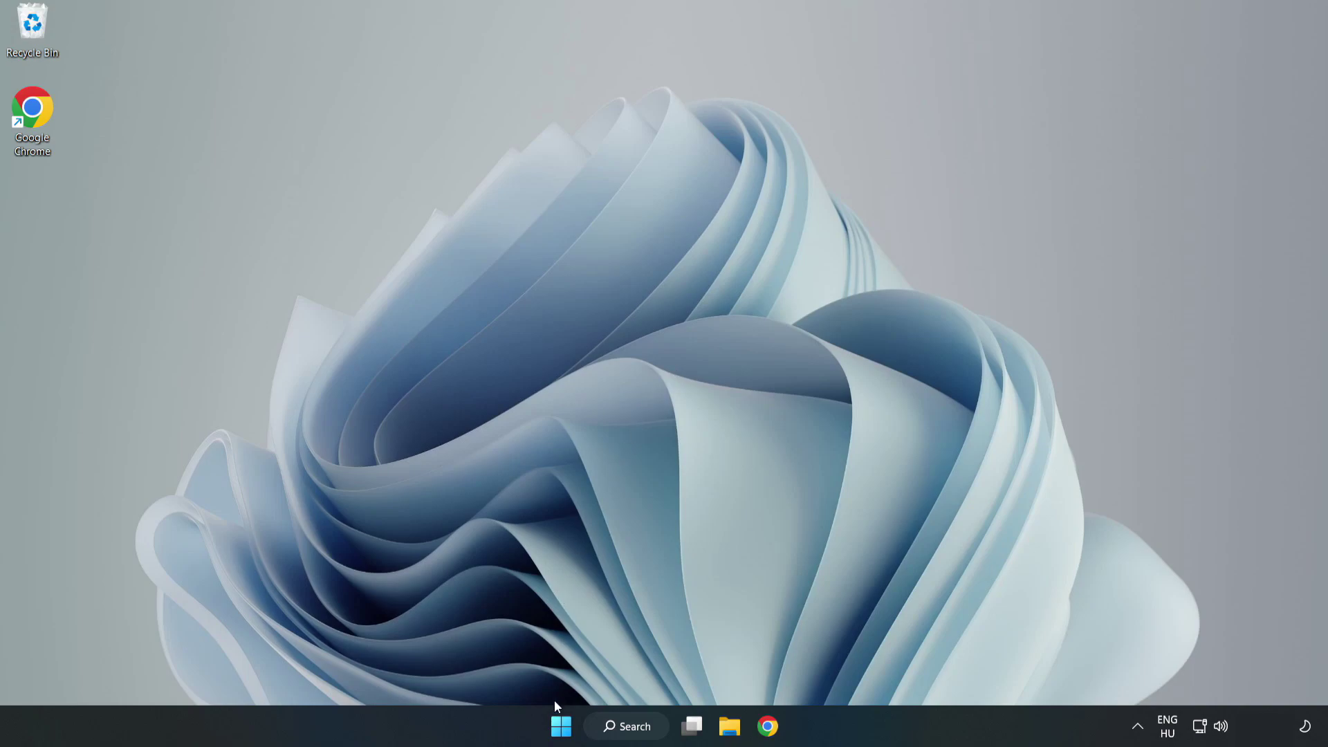
left_click(560, 723)
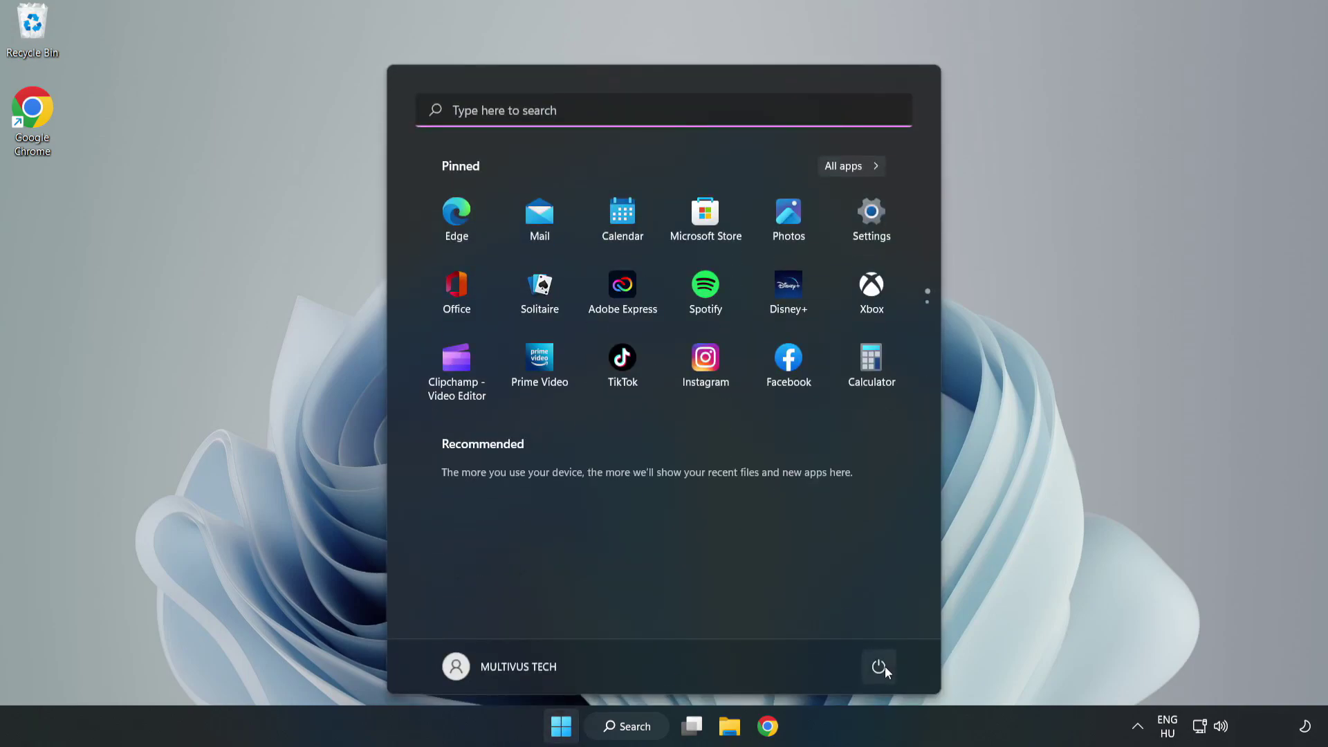
left_click(885, 667)
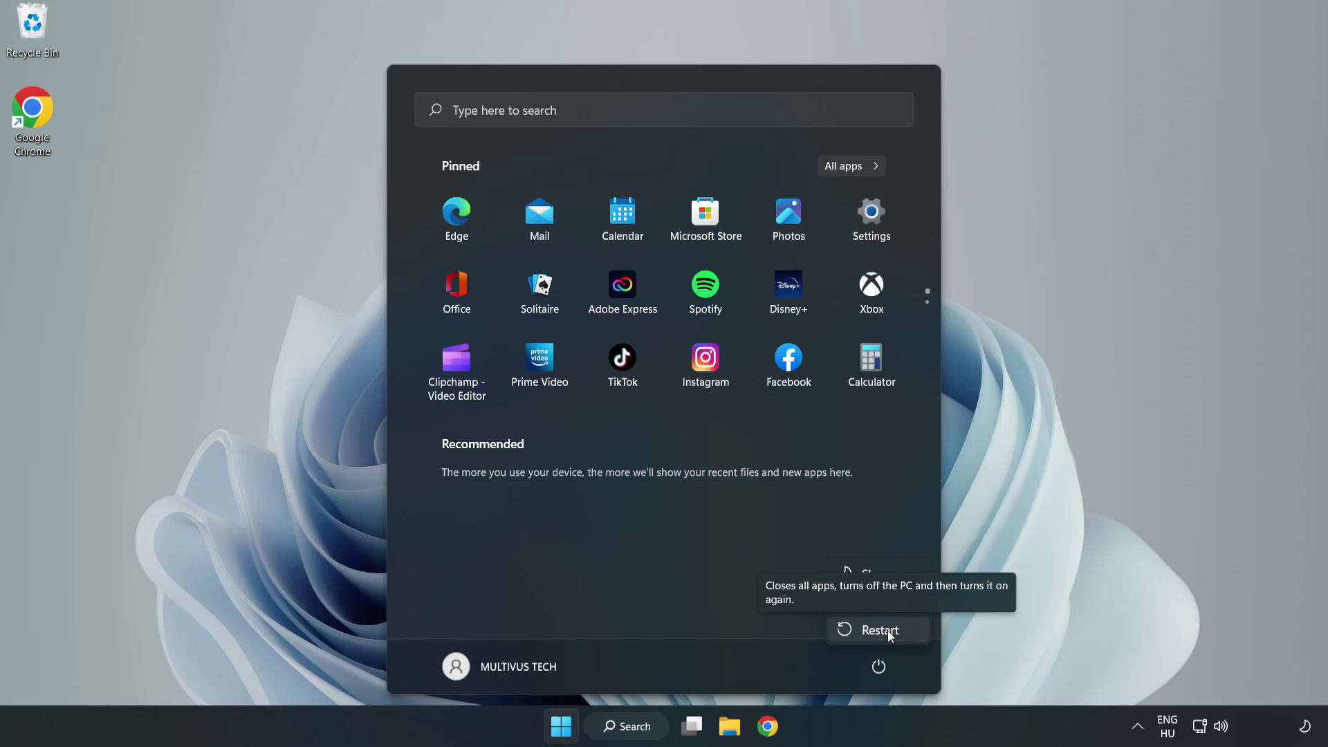